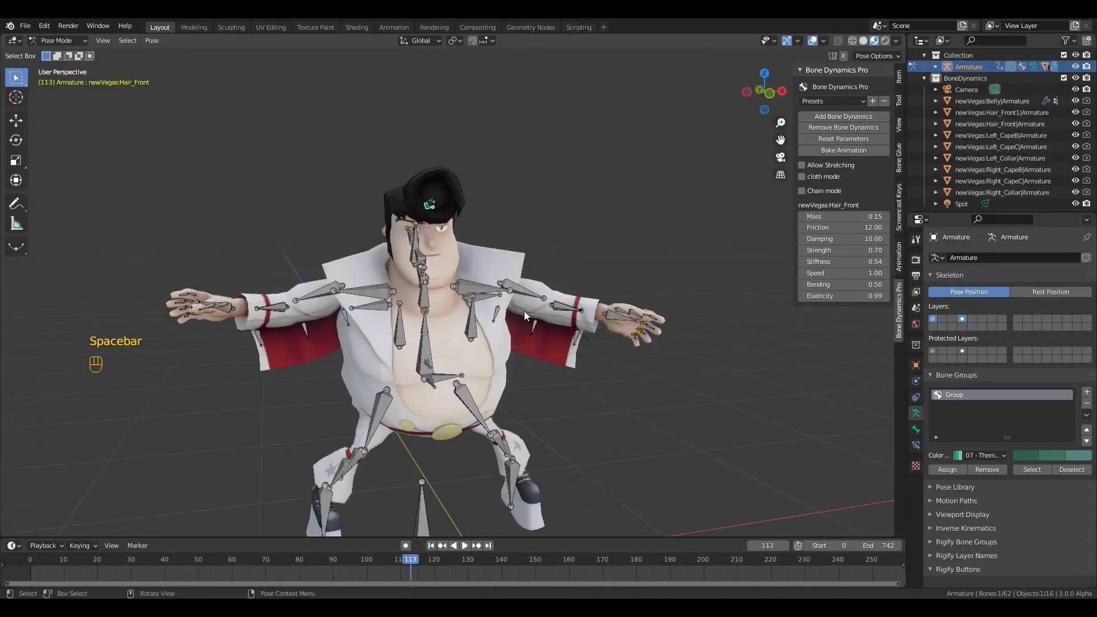
Add bone dynamics to the selected cape bones and play the animation to preview them
shift+click(590, 319)
Add bone dynamics to the pant-leg bones and play back with bones and grid hidden
scroll(491, 246, up, 2)
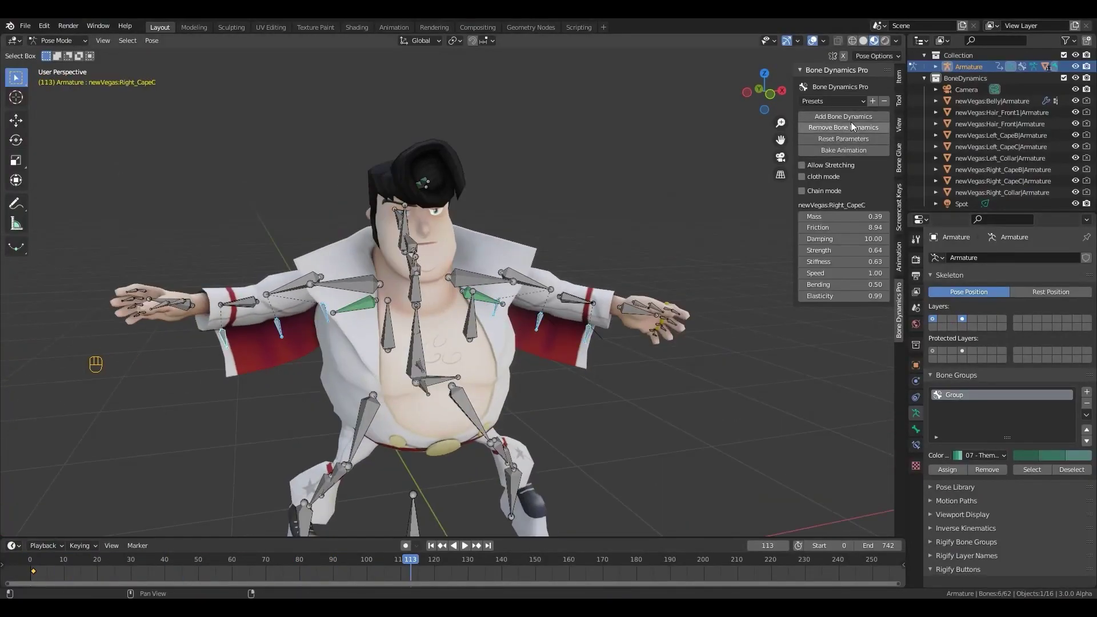
click(851, 121)
key(space)
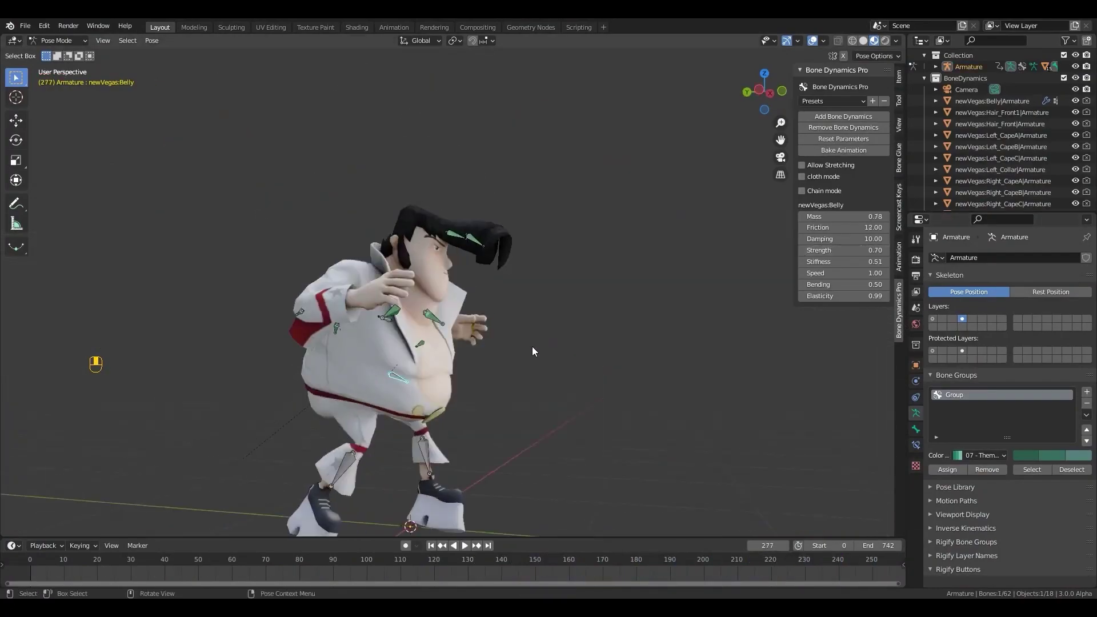
scroll(533, 351, up, 5)
shift+click(594, 410)
click(843, 116)
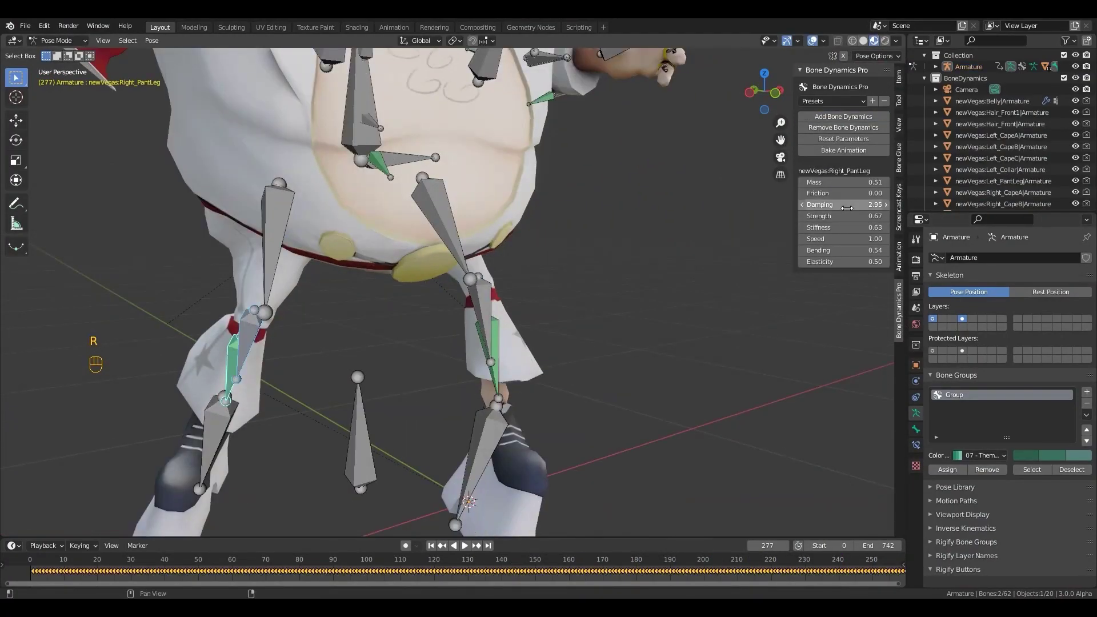
key(space)
scroll(660, 350, down, 5)
click(812, 40)
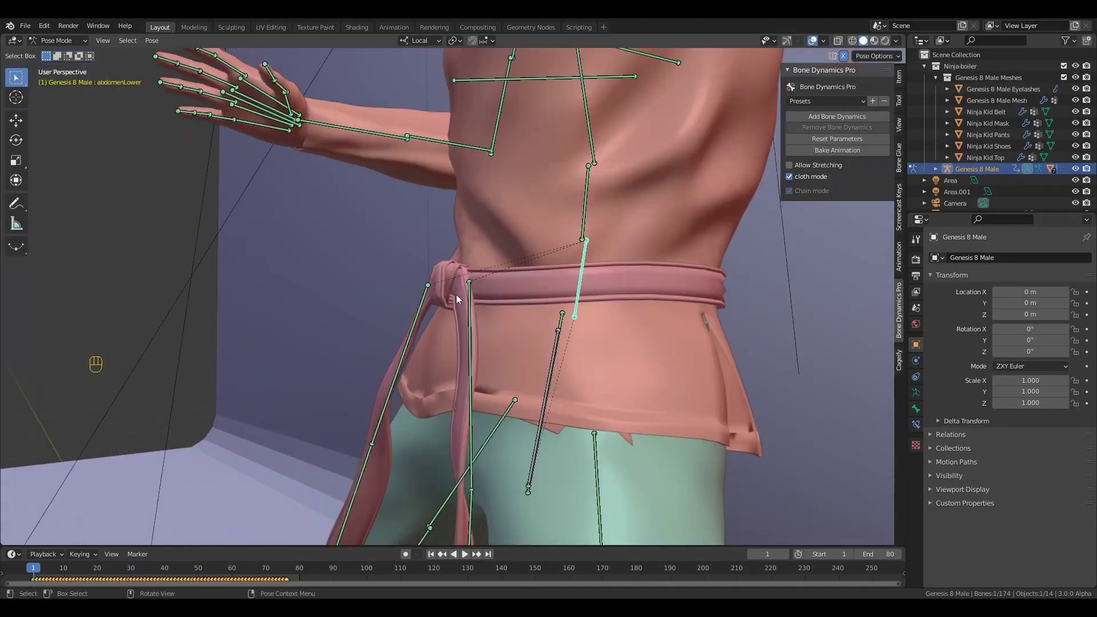
Add bone dynamics to the abdomenLower bone and play back the animation to test it
scroll(513, 395, down, 5)
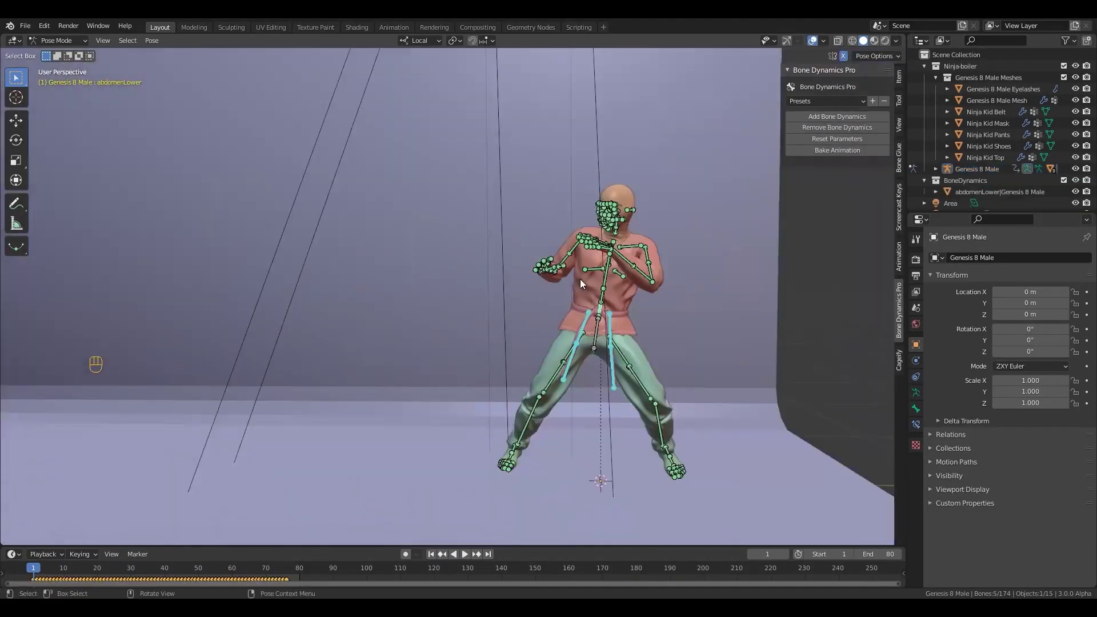
key(shift+Left)
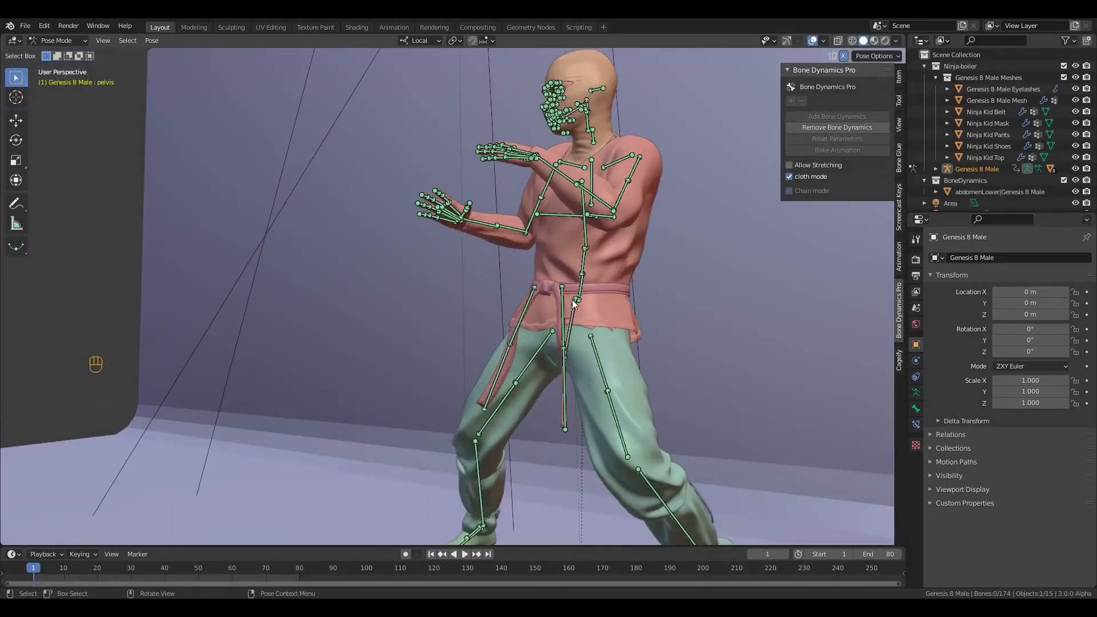
click(899, 360)
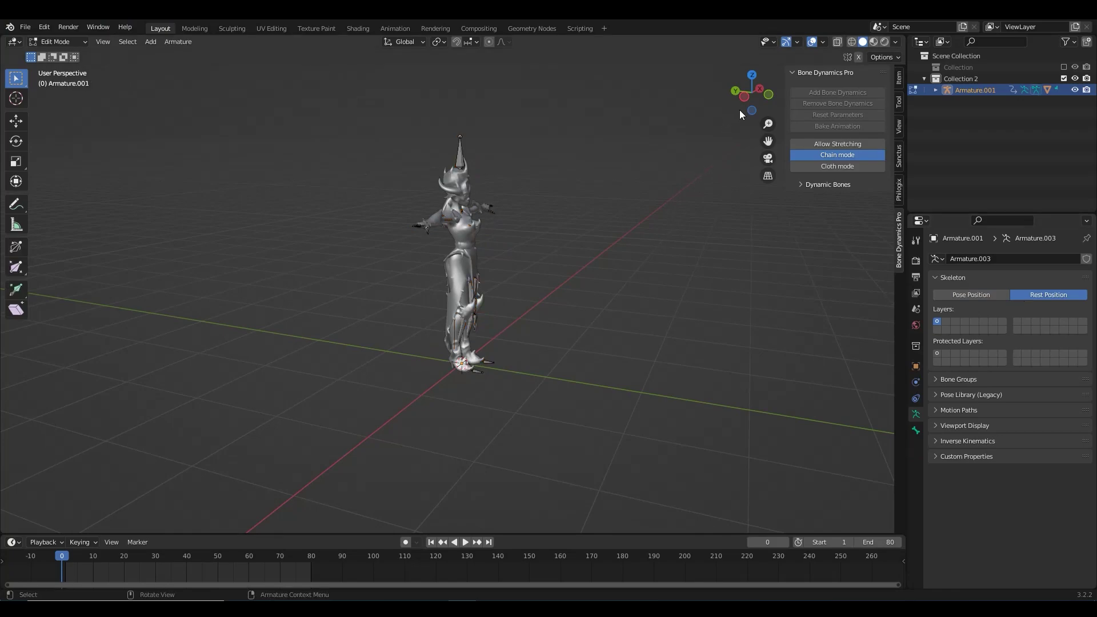
Inspect Nightshade's dress ribbon weights from a side orthographic view, then face her front-on
key(ctrl+KP_1)
scroll(536, 272, up, 1)
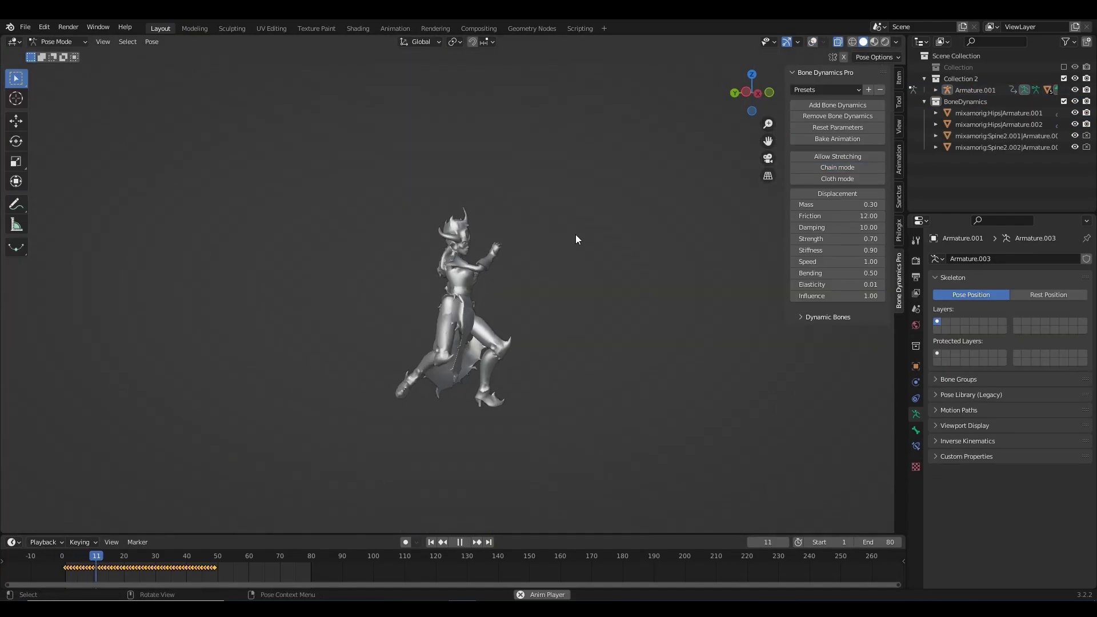
middle_drag(614, 234, 591, 241)
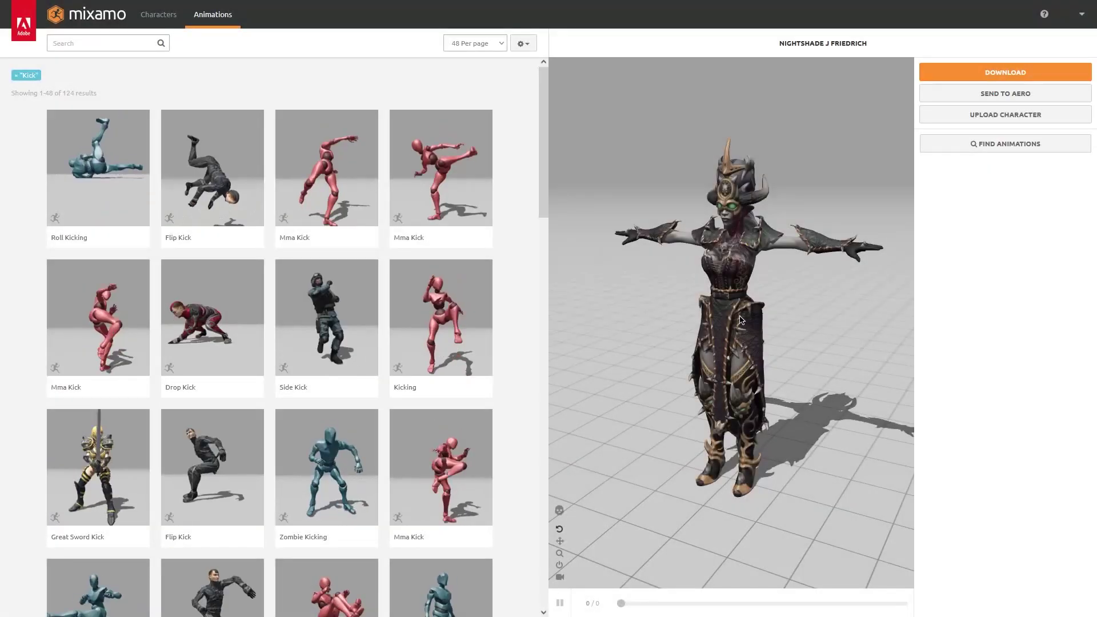
Scroll the 'kick' search results and apply Mma Kick to the Nightshade character
drag(577, 286, 563, 230)
scroll(516, 218, down, 2)
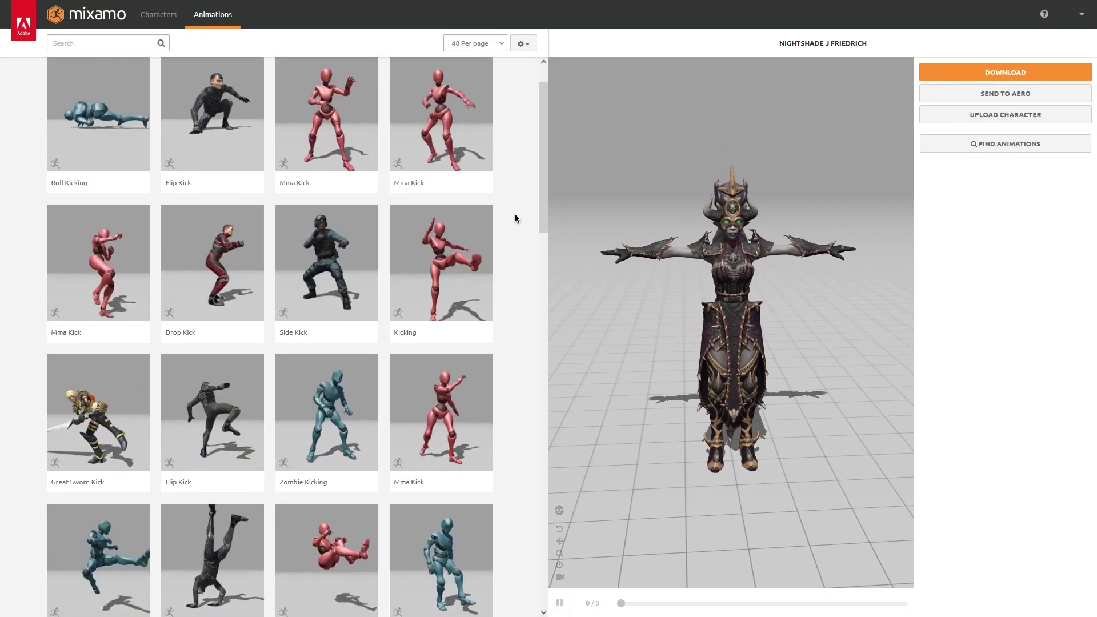
scroll(515, 218, down, 4)
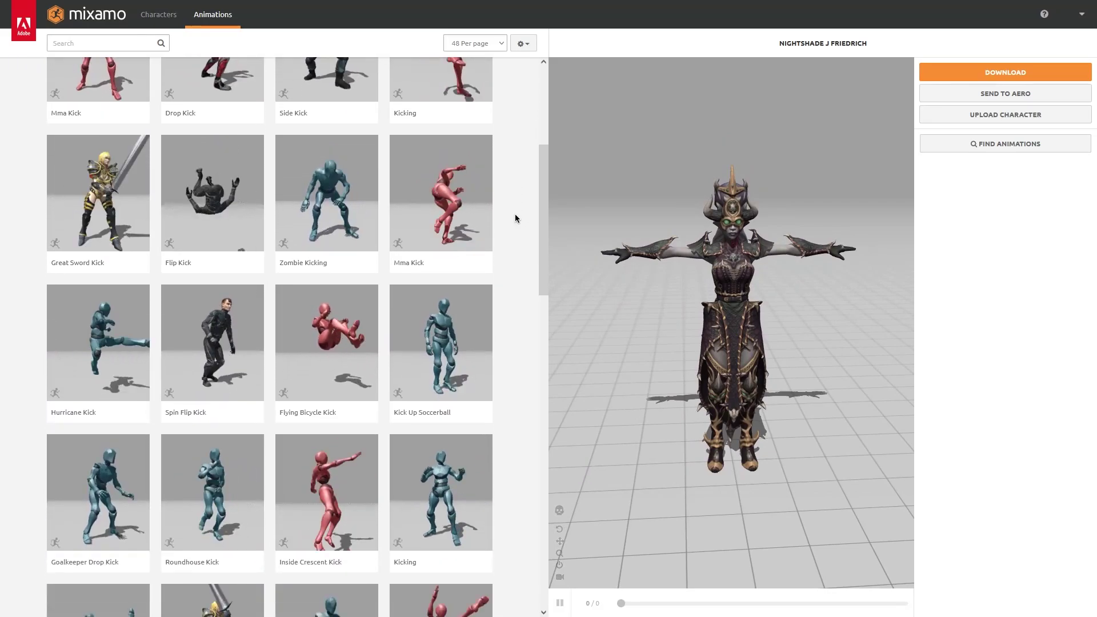
click(461, 203)
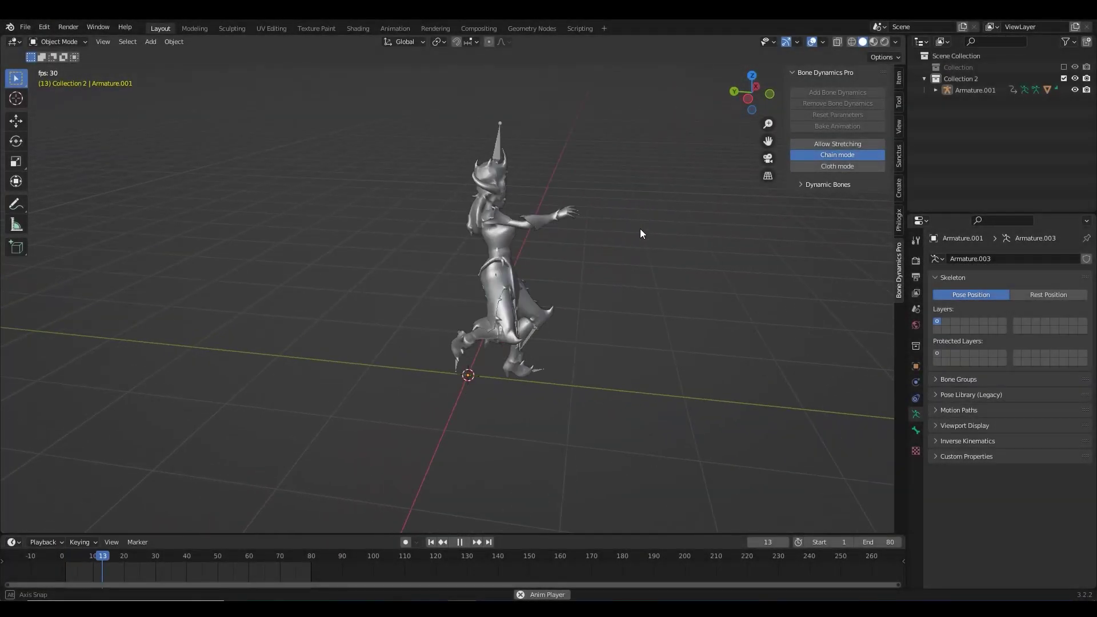
Stop playback at frame 0 and put Armature.001 into its Rest Position T-pose
middle_drag(640, 229, 595, 241)
key(space)
drag(142, 558, 61, 558)
click(475, 324)
click(576, 396)
click(975, 90)
click(1015, 293)
Enter Edit Mode on the armature in side orthographic view with X-ray enabled
key(Tab)
key(ctrl+KP_3)
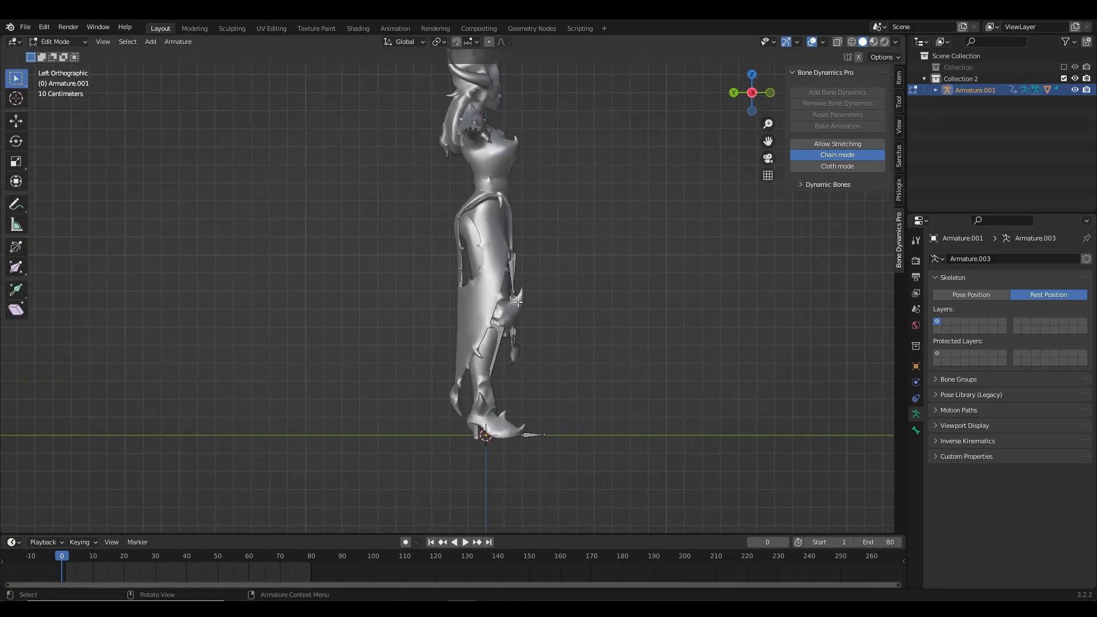
scroll(512, 313, up, 2)
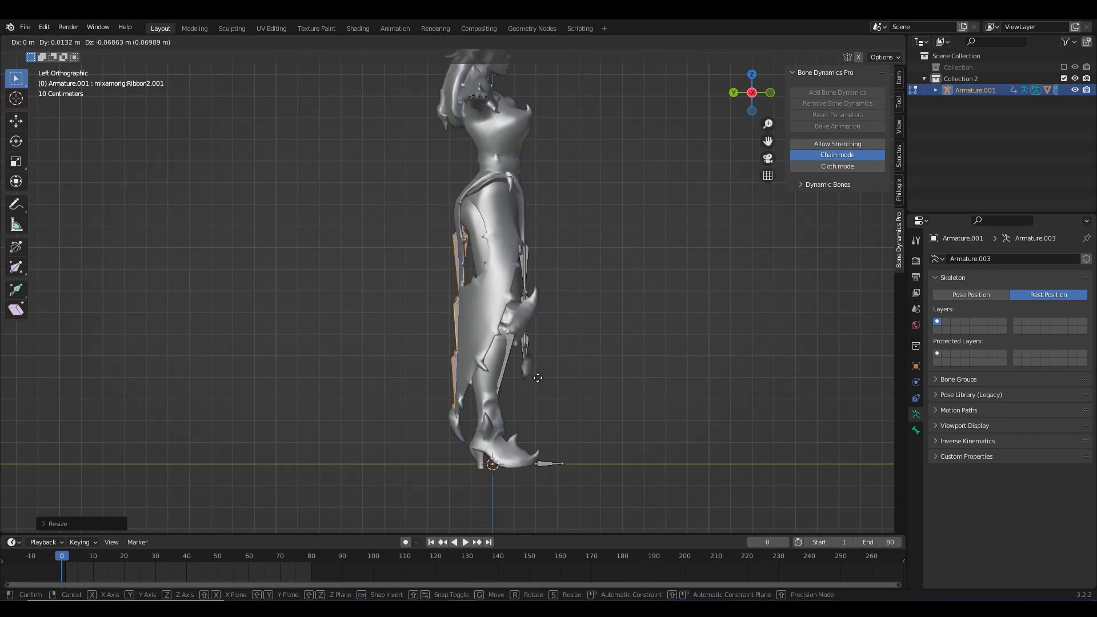
key(alt+z)
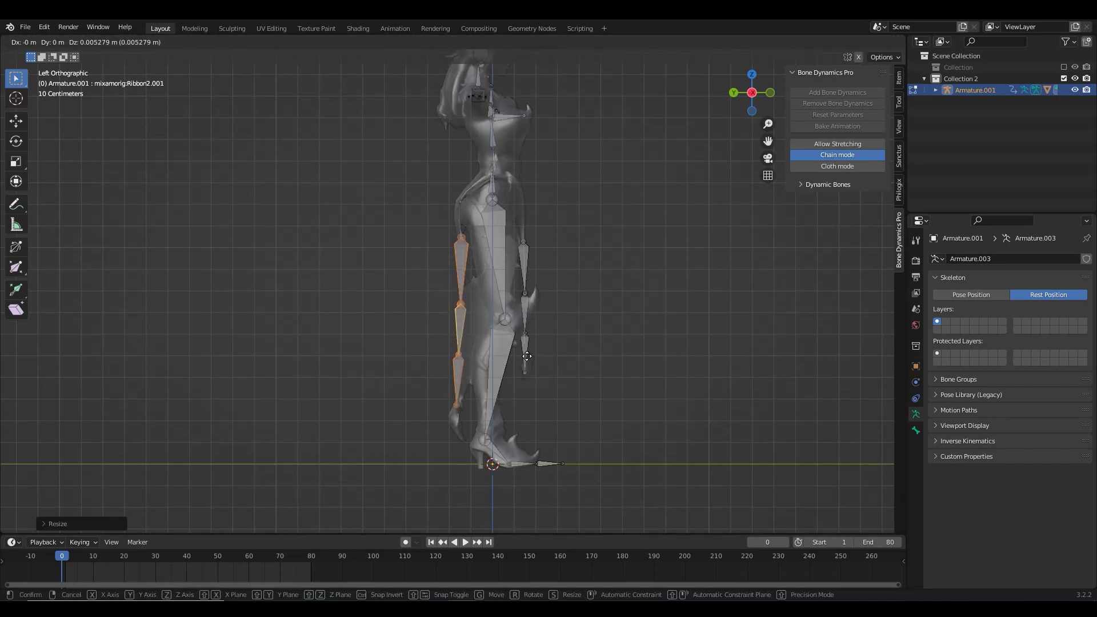
Place the last extruded ribbon bone and return to Object Mode
click(467, 454)
middle_drag(466, 454, 479, 269)
key(Tab)
Select the whole Nightshade mesh and switch it to Weight Paint mode in side view
click(474, 234)
click(57, 42)
click(57, 54)
key(KP_3)
key(alt+a)
middle_drag(474, 255, 608, 237)
key(KP_3)
key(a)
key(ctrl+Tab)
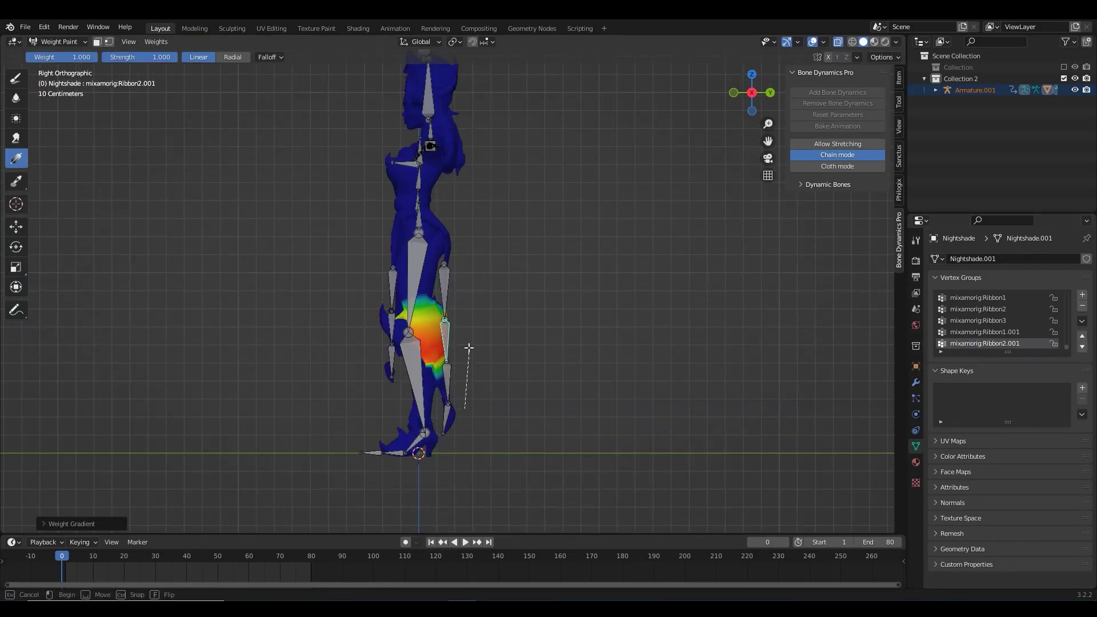
Paint a weight gradient down the lower-leg ribbon bone's vertex group
ctrl+click(443, 361)
drag(461, 313, 465, 359)
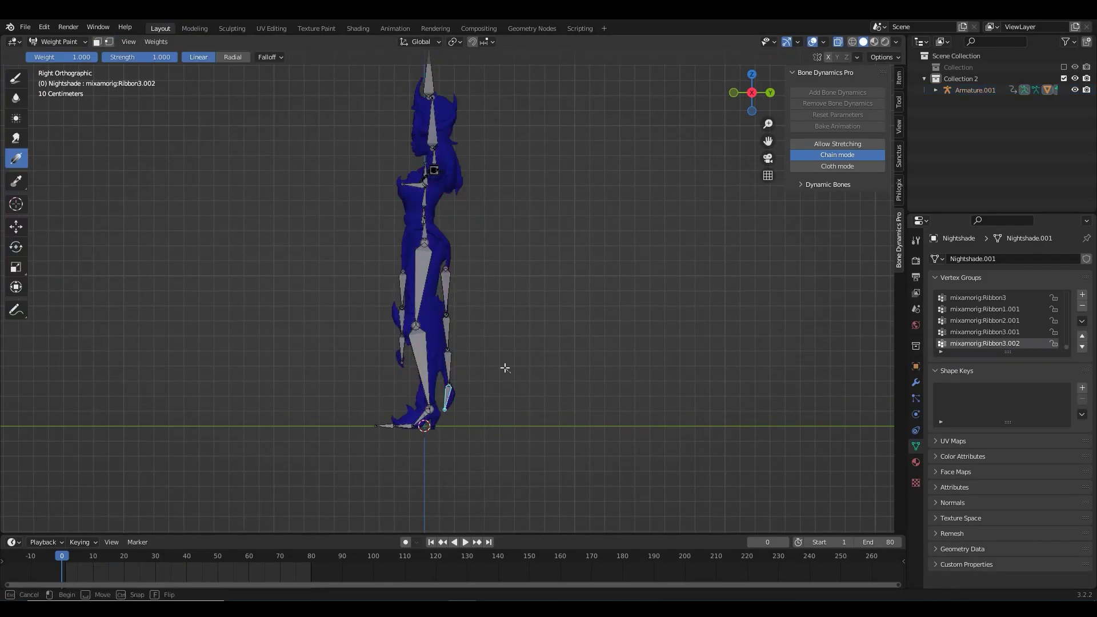
middle_drag(508, 373, 504, 365)
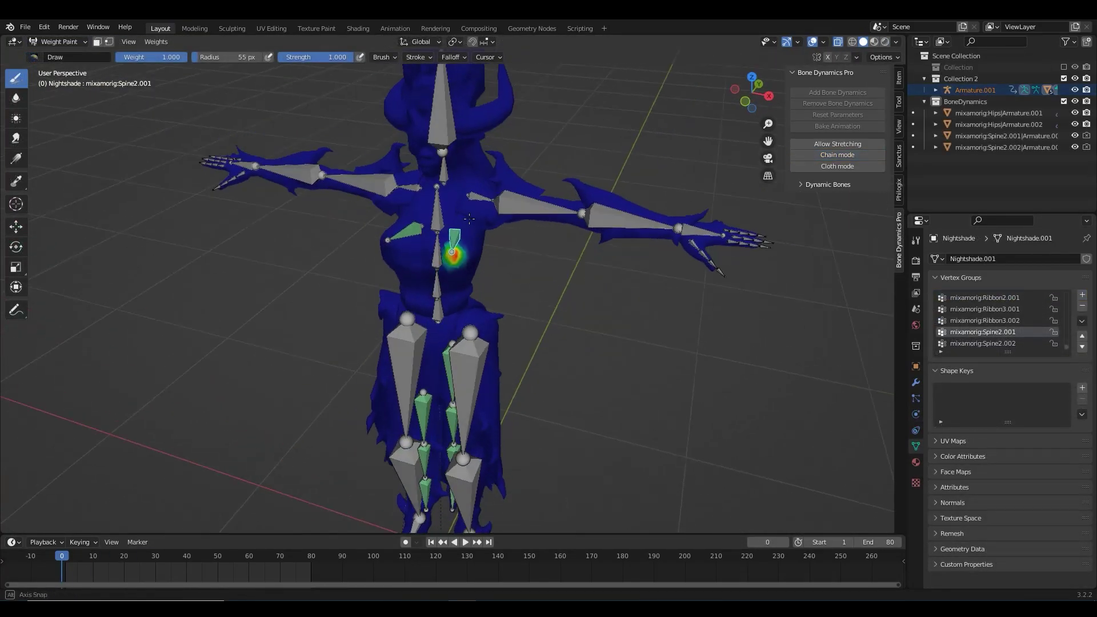
scroll(404, 289, up, 3)
Paint chest weights for the Spine2 vertex groups, including Spine2.002
drag(404, 289, 400, 269)
mouse_move(400, 269)
middle_down()
mouse_move(595, 292)
mouse_move(457, 320)
mouse_move(379, 318)
mouse_move(394, 343)
mouse_move(519, 271)
mouse_move(508, 317)
mouse_move(659, 462)
middle_up()
scroll(457, 319, down, 3)
click(983, 344)
scroll(368, 331, up, 3)
click(392, 319)
scroll(659, 463, down, 8)
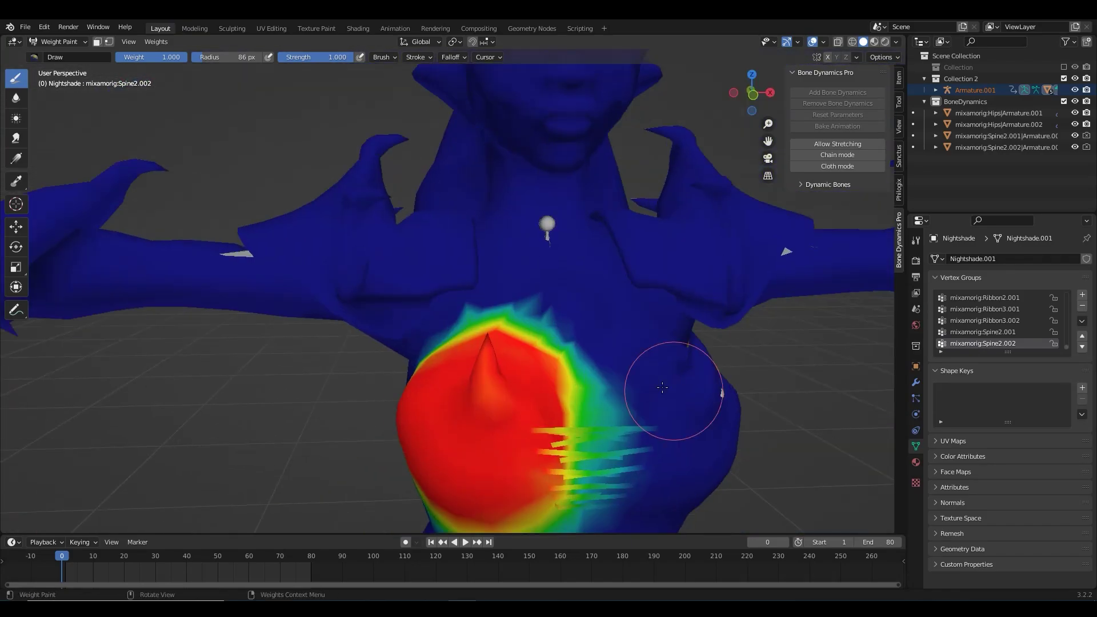
Turn X-ray off, play Nightshade's kick animation, and keep the Default dynamics preset
key(alt+z)
middle_drag(563, 403, 434, 320)
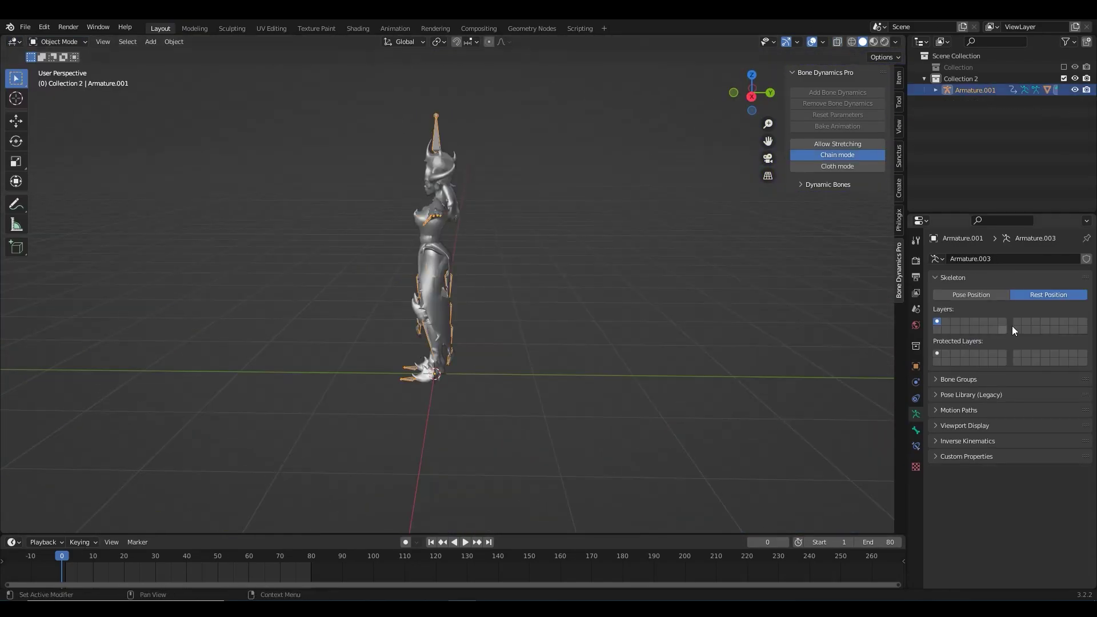
key(space)
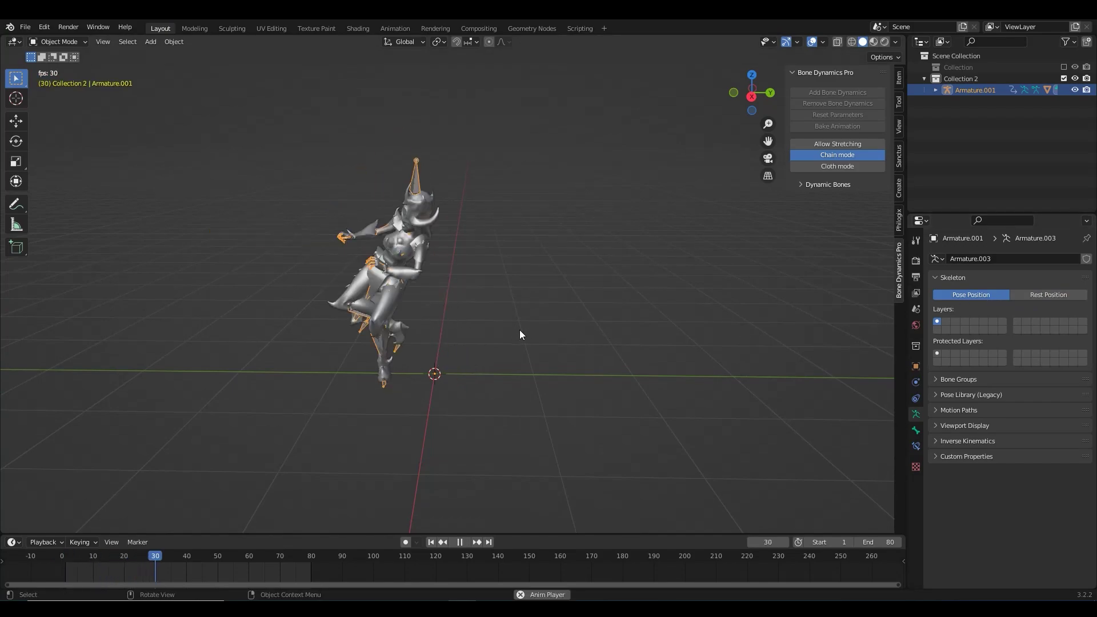
middle_drag(519, 332, 268, 328)
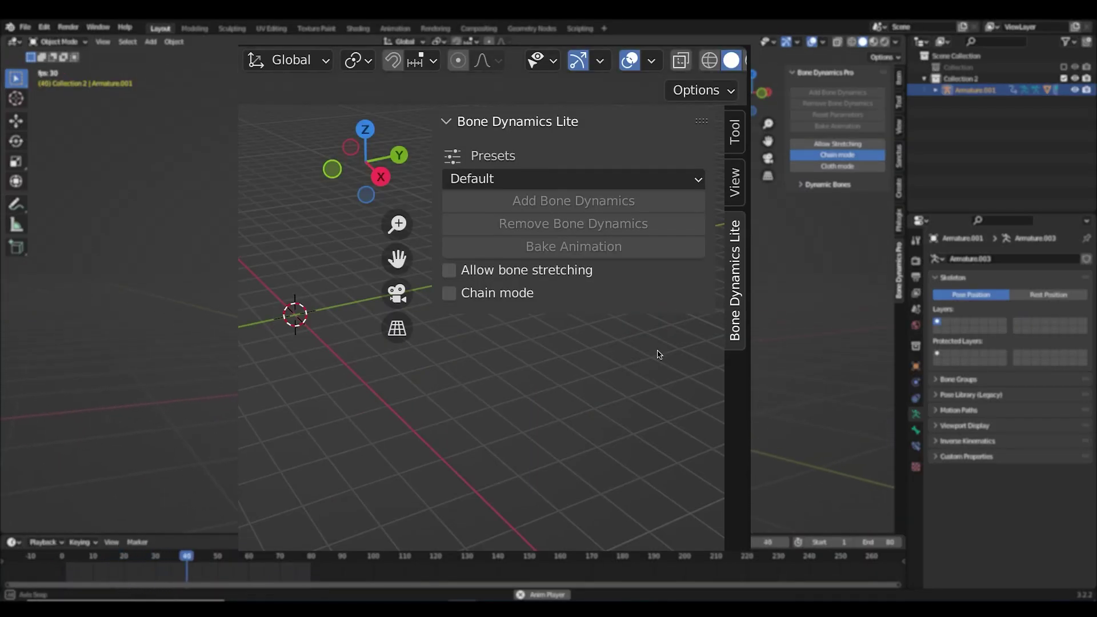
click(537, 179)
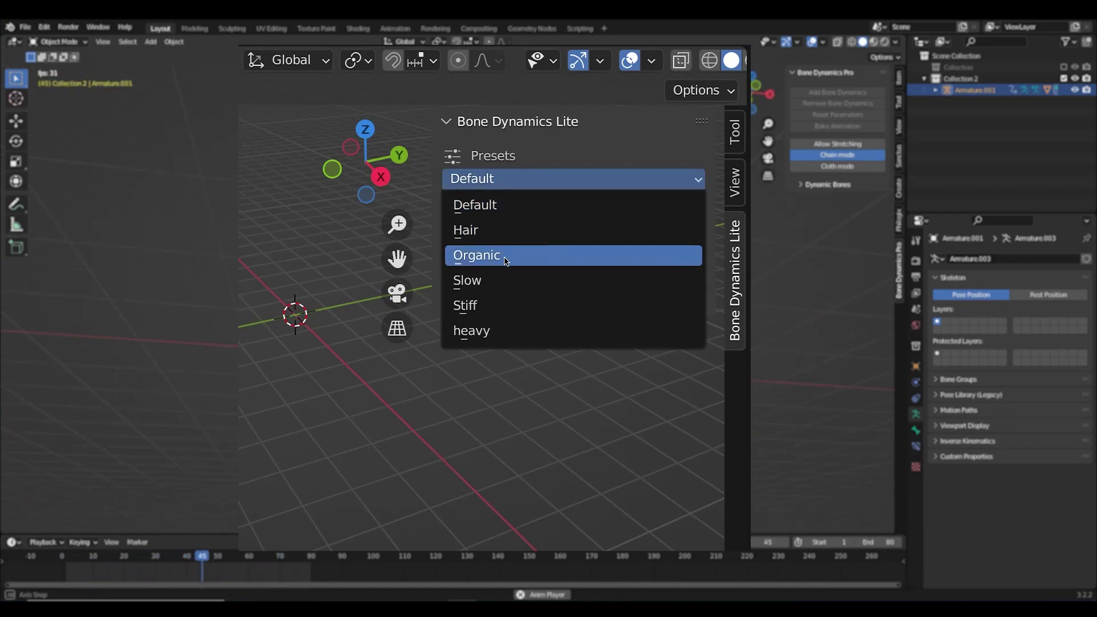
click(520, 186)
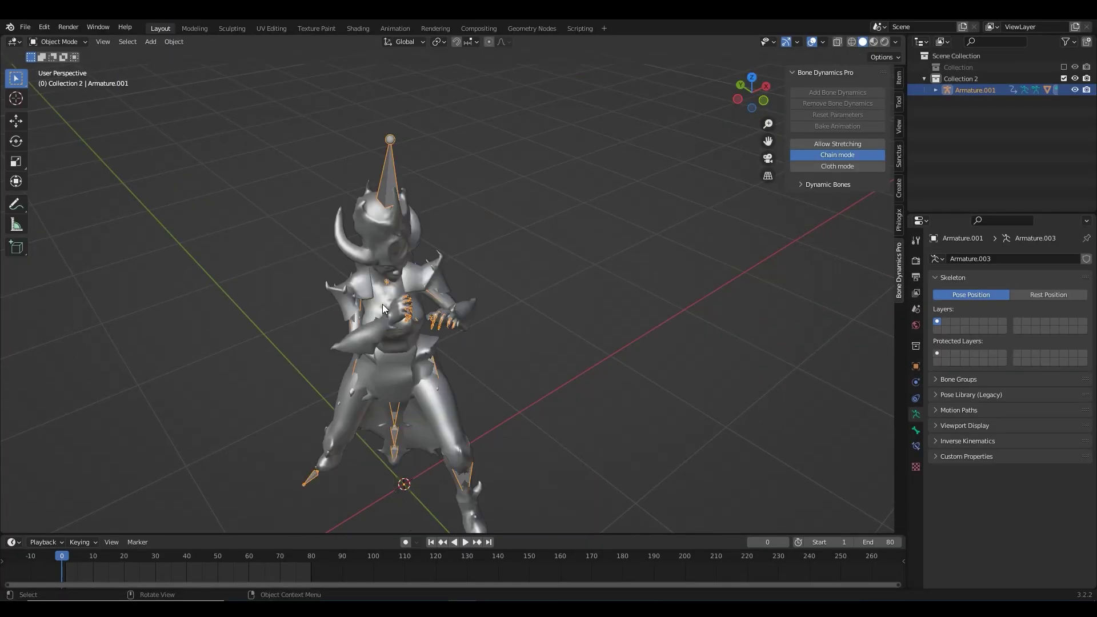
Switch Armature.001 into Pose Mode and frame the dress bones
click(59, 80)
middle_drag(549, 240, 483, 216)
scroll(431, 334, down, 4)
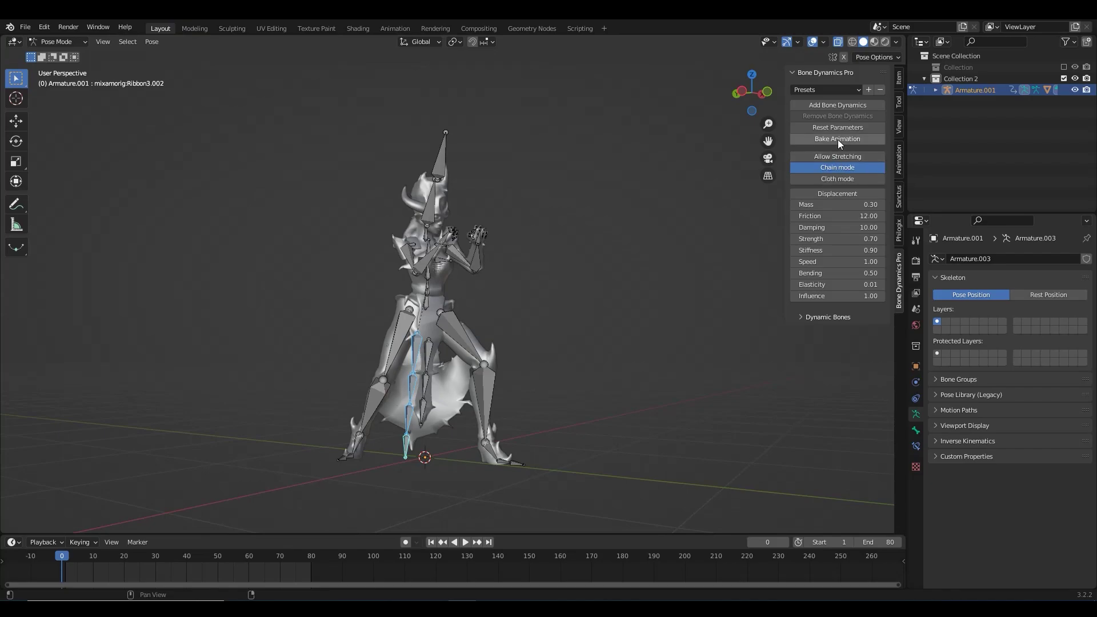
middle_drag(557, 217, 568, 221)
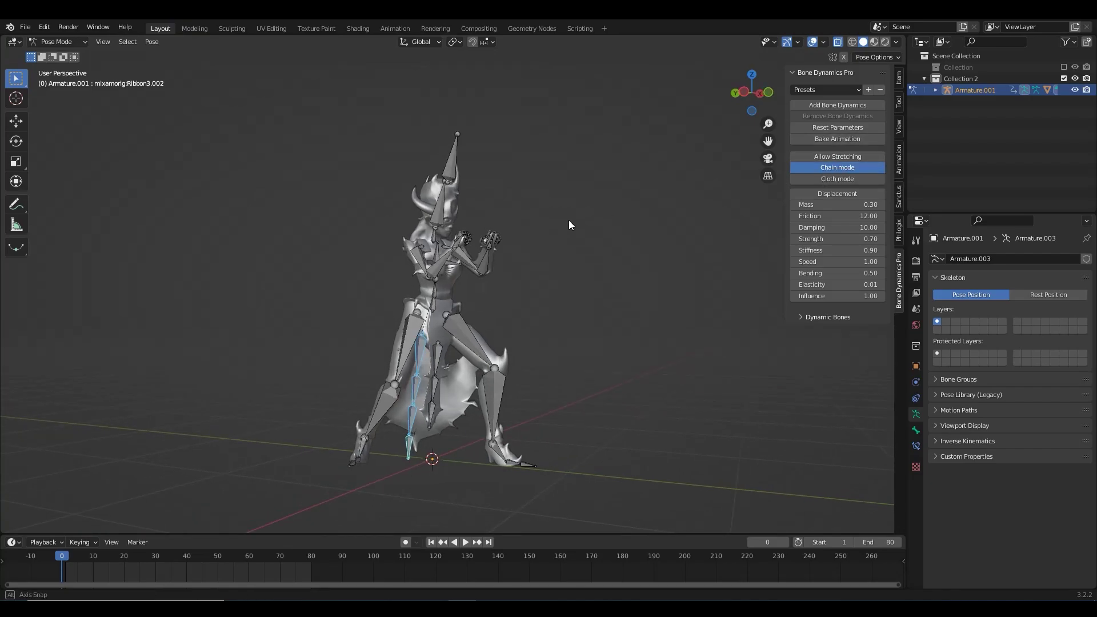
Enable Cloth mode and Allow Stretching with Chain mode off, then add dynamics to the dress chain
click(852, 176)
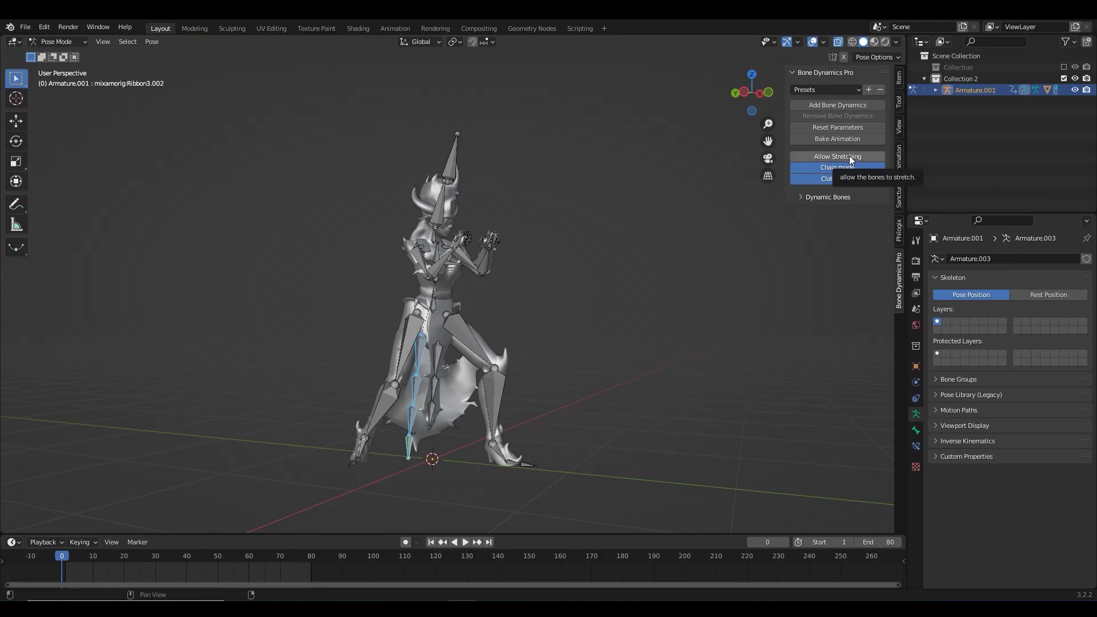
click(838, 166)
click(831, 177)
click(832, 167)
click(833, 178)
click(834, 178)
click(834, 169)
click(834, 177)
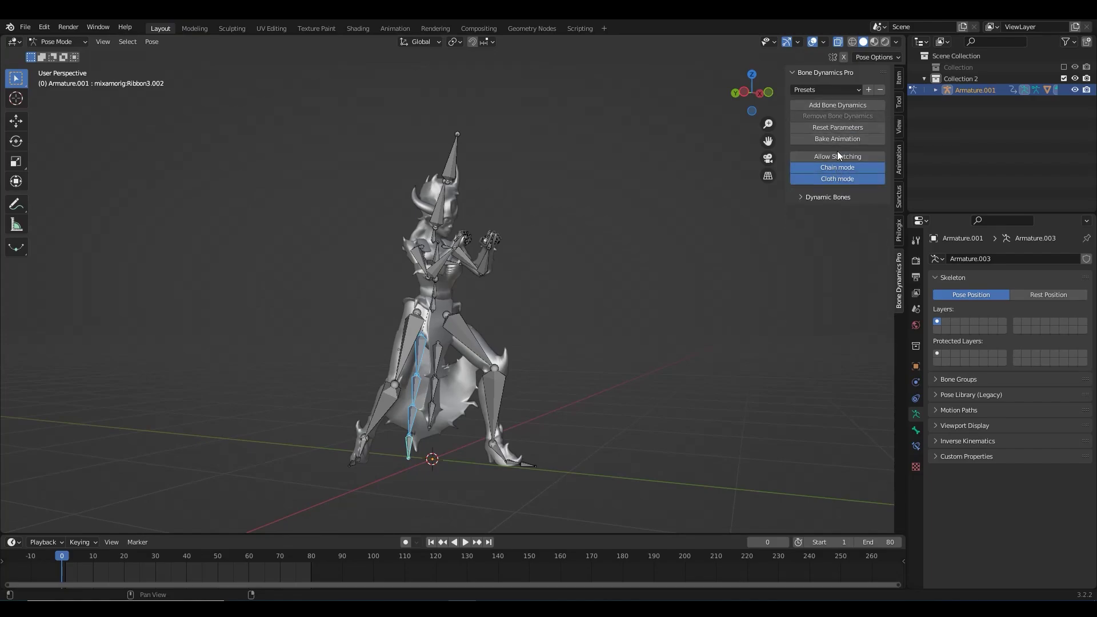
click(837, 155)
click(835, 166)
click(838, 166)
Switch chain and cloth mode on and make the second dress bone chain dynamic
click(835, 177)
click(838, 105)
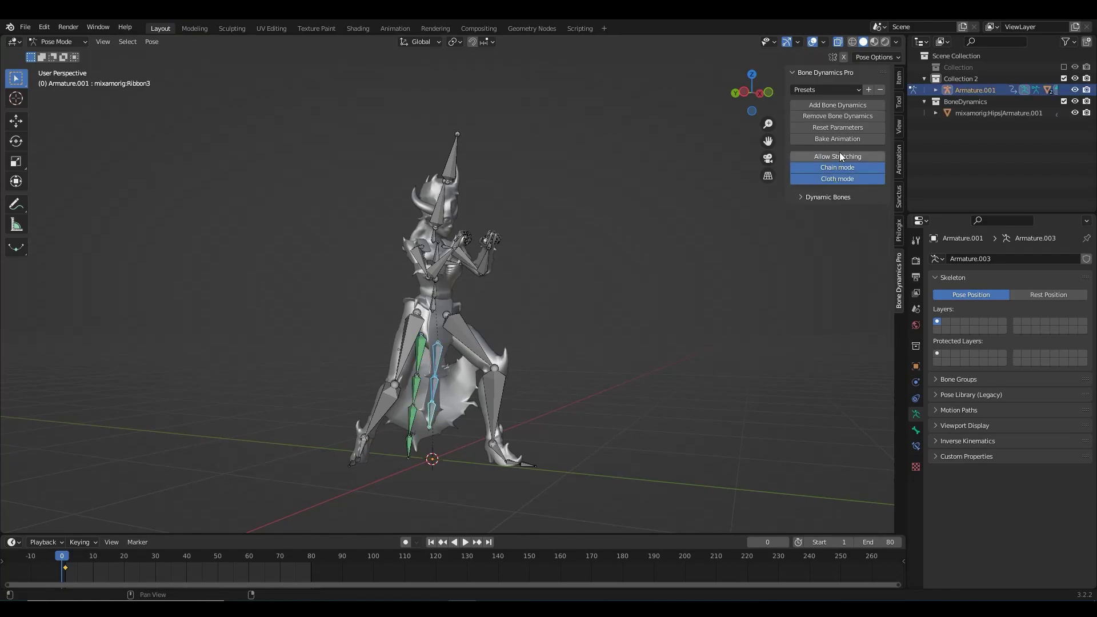
click(833, 104)
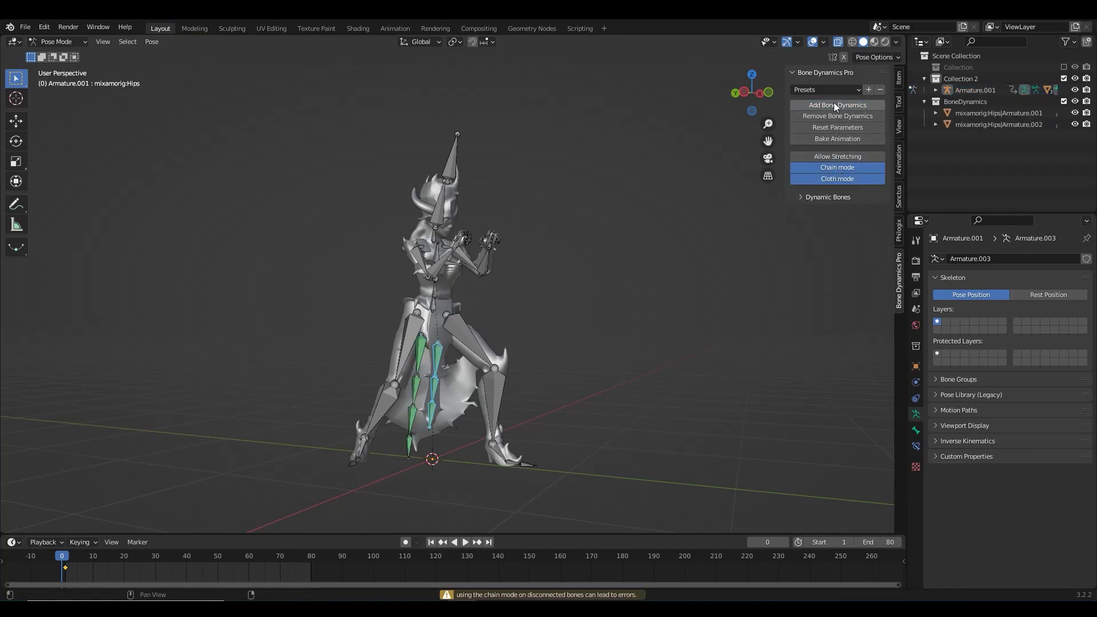
Turn chain and cloth mode off and add bone dynamics to the Spine2 chest bones
middle_drag(743, 171, 404, 313)
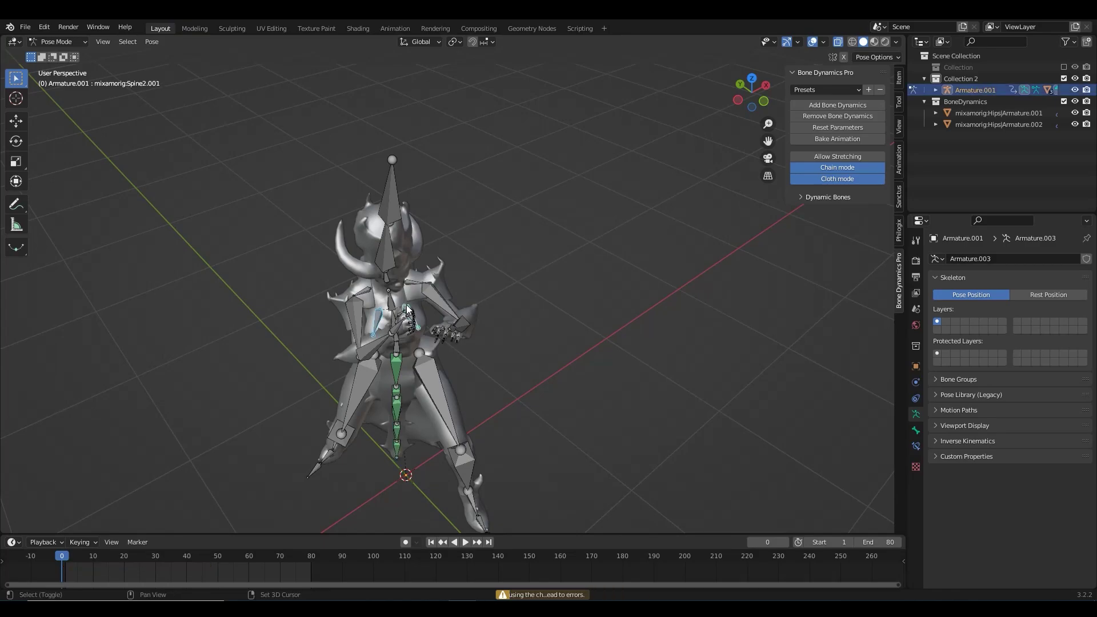
click(823, 179)
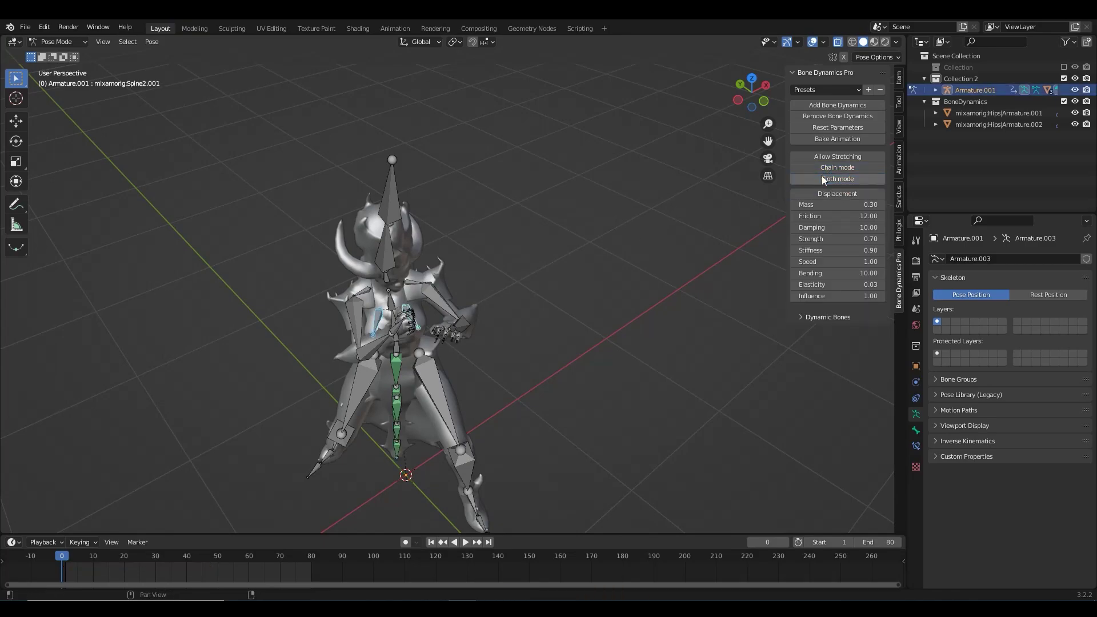
click(838, 104)
mouse_move(618, 226)
middle_down()
mouse_move(601, 202)
mouse_move(578, 247)
mouse_move(606, 229)
middle_up()
middle_drag(511, 244, 492, 263)
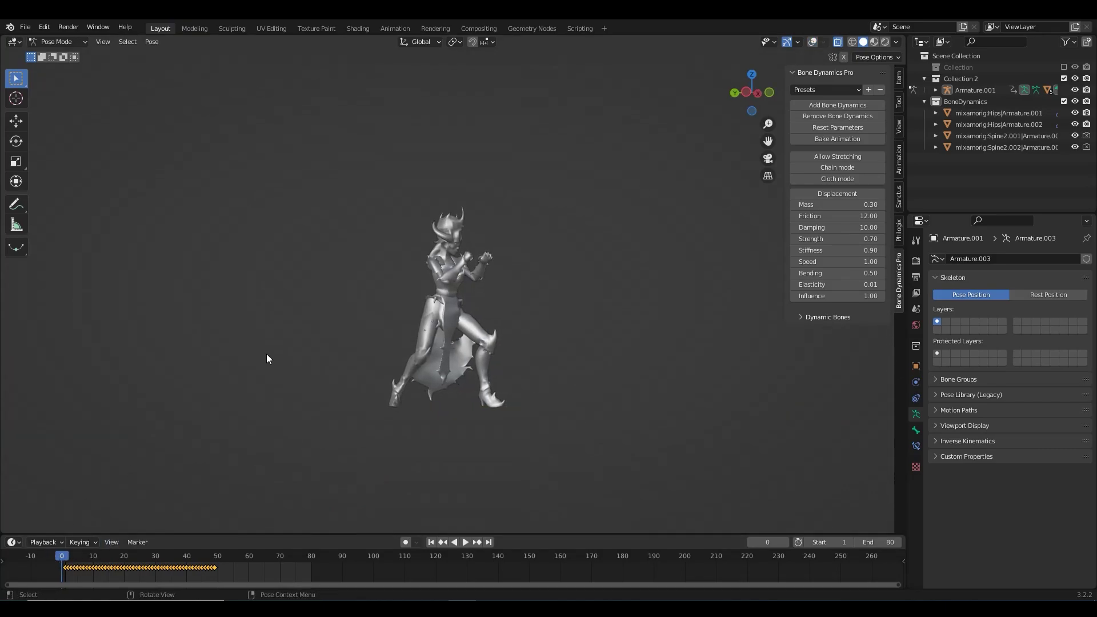
key(space)
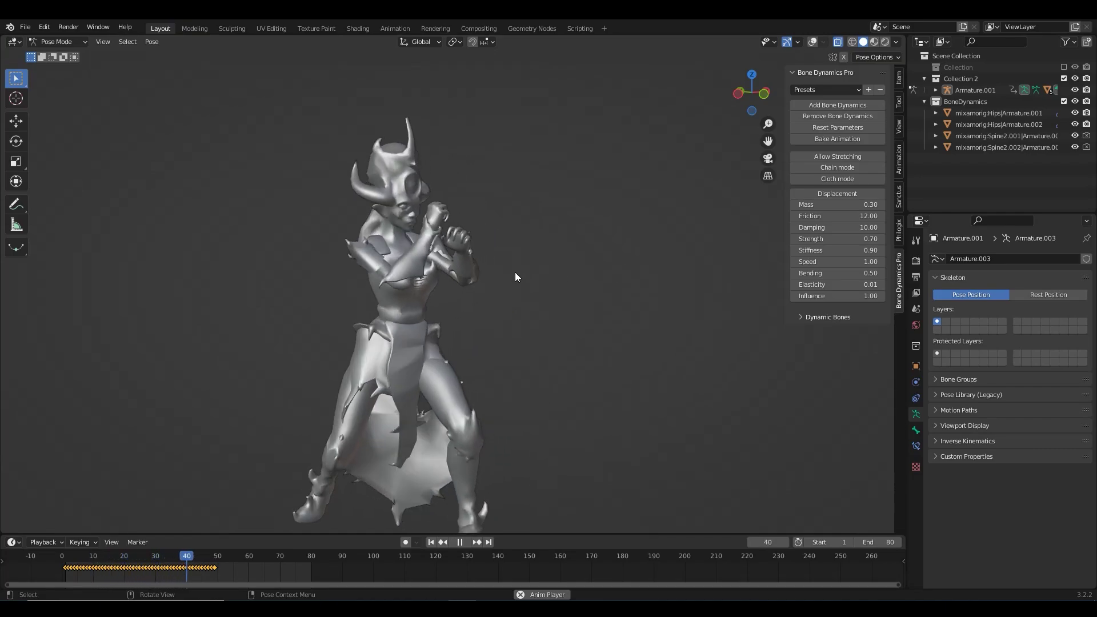
middle_drag(499, 297, 706, 231)
scroll(391, 321, up, 5)
scroll(289, 345, down, 5)
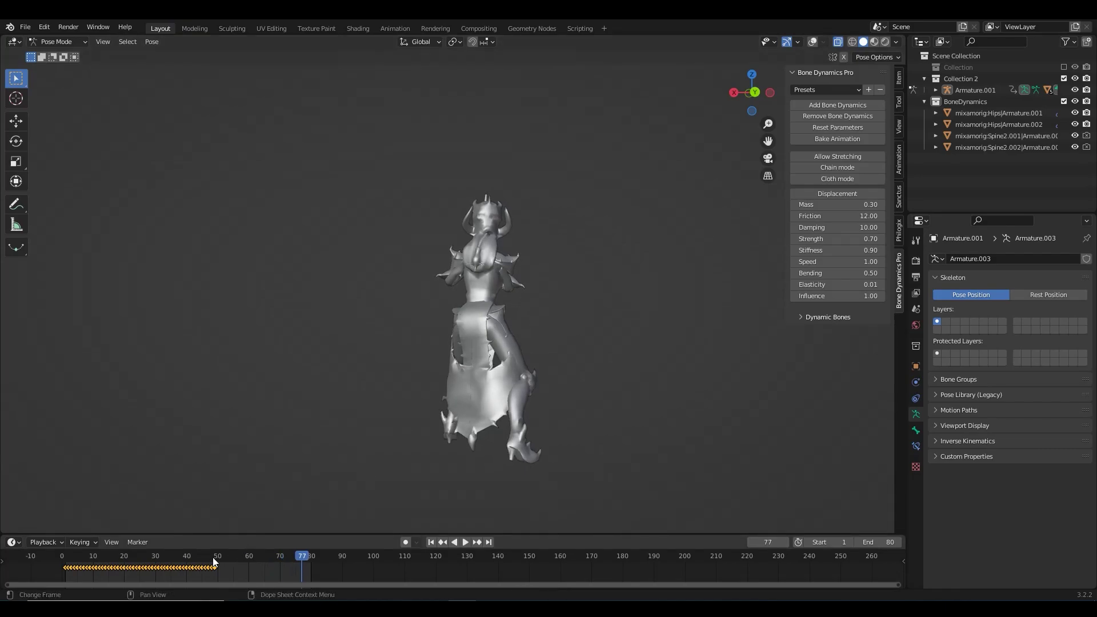
key(shift+Left)
key(space)
middle_drag(534, 289, 387, 318)
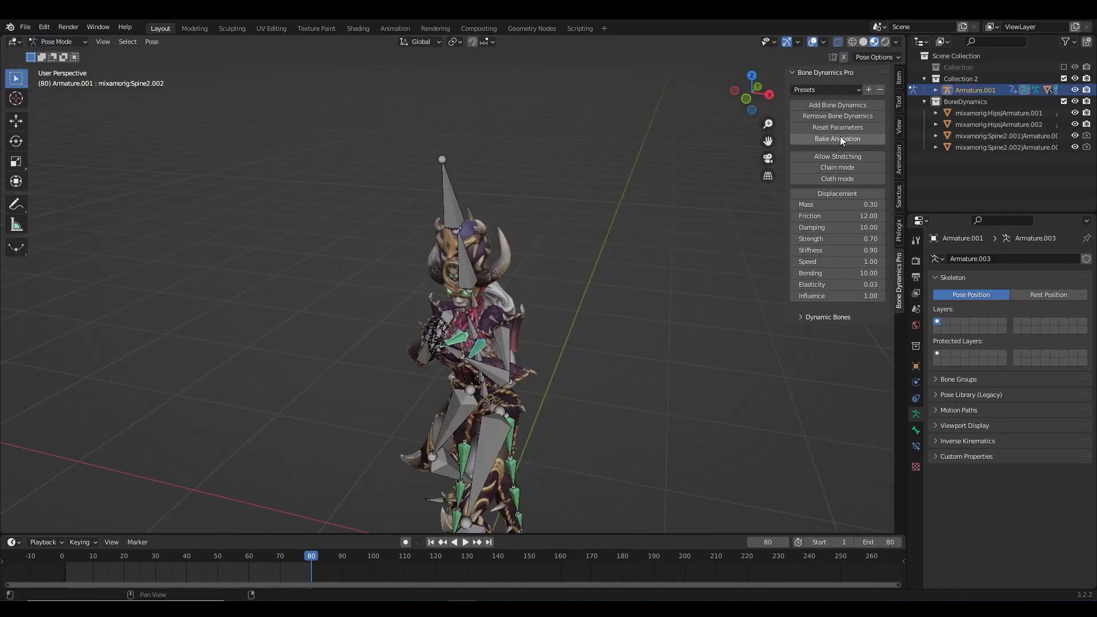
Enable Allow Stretching, turn Chain mode off, add dynamics to the Spine chest bones, and preview playback
click(840, 139)
click(835, 157)
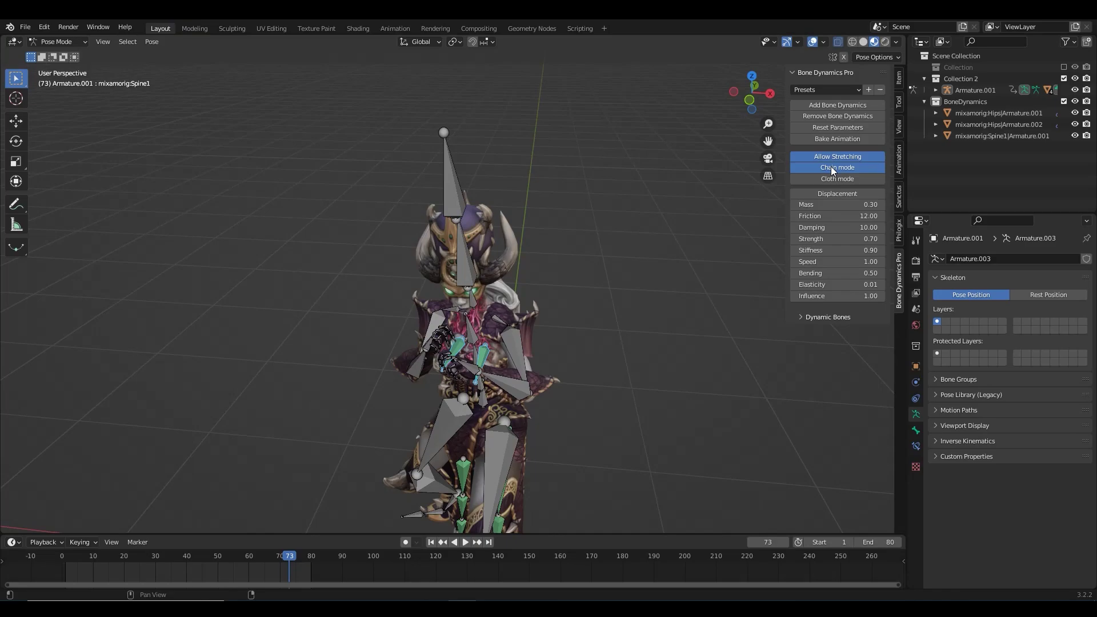
click(836, 167)
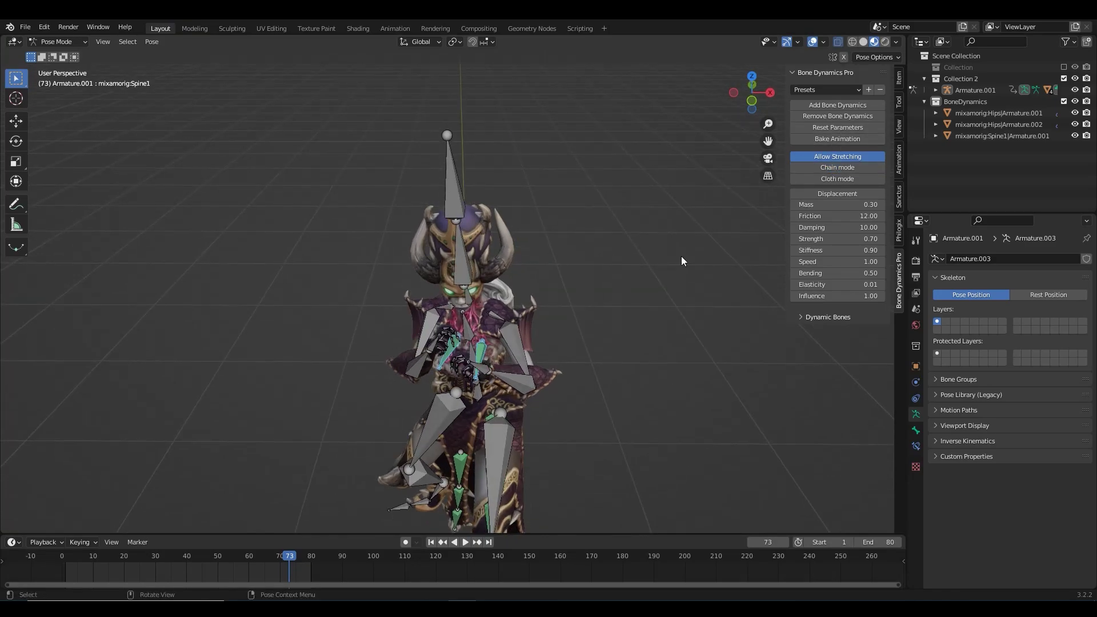
click(838, 104)
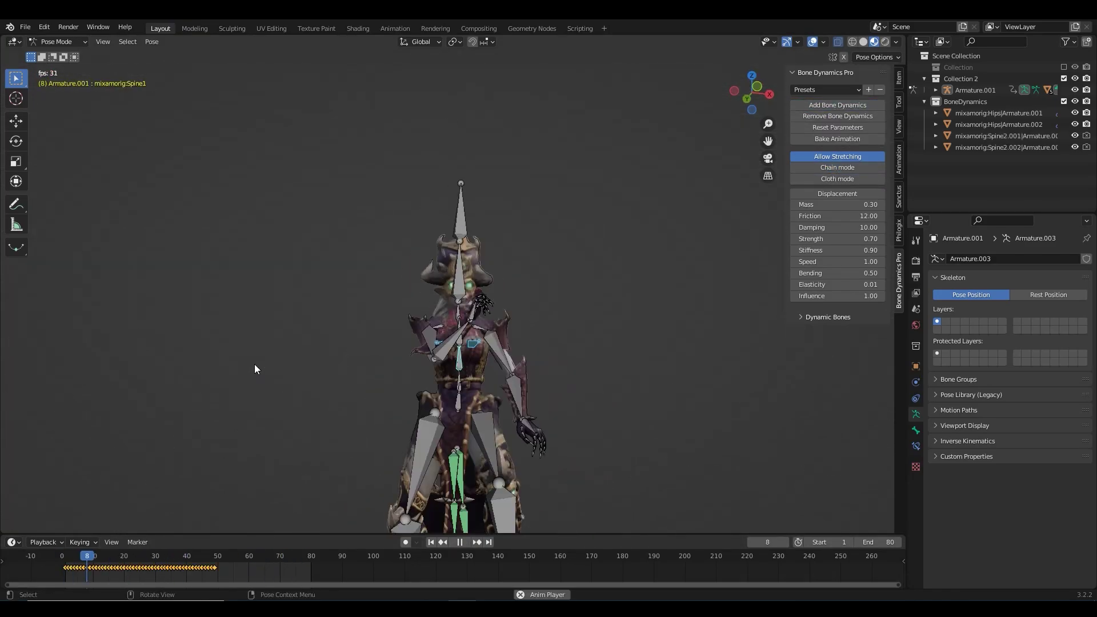
key(space)
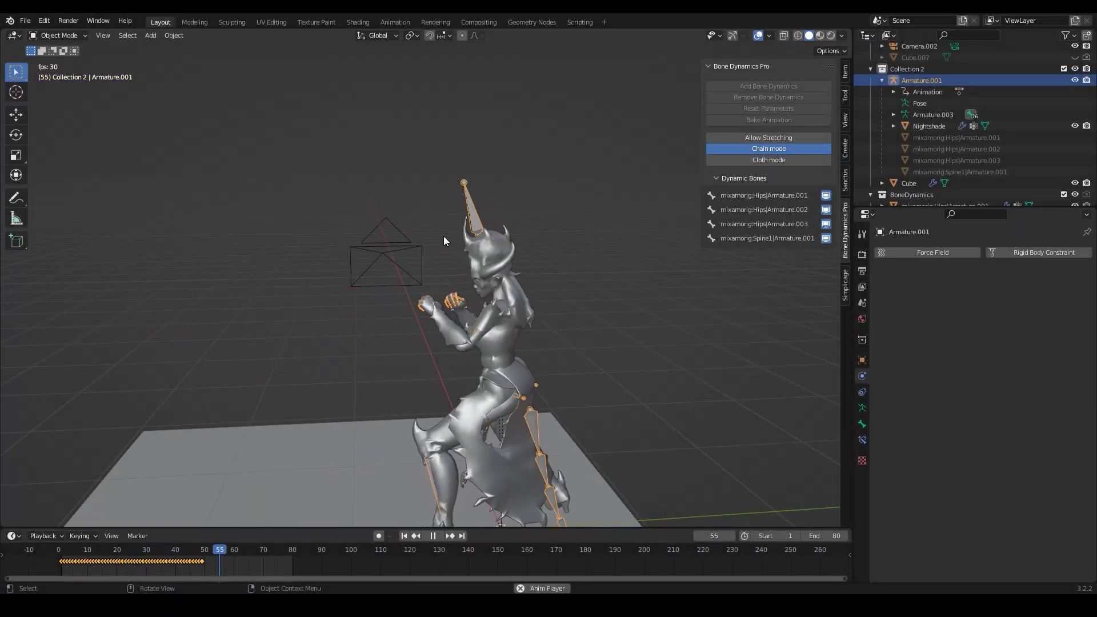
In Pose Mode, select all bones and bake the dynamics to keyframes with Clear constraints on
click(56, 35)
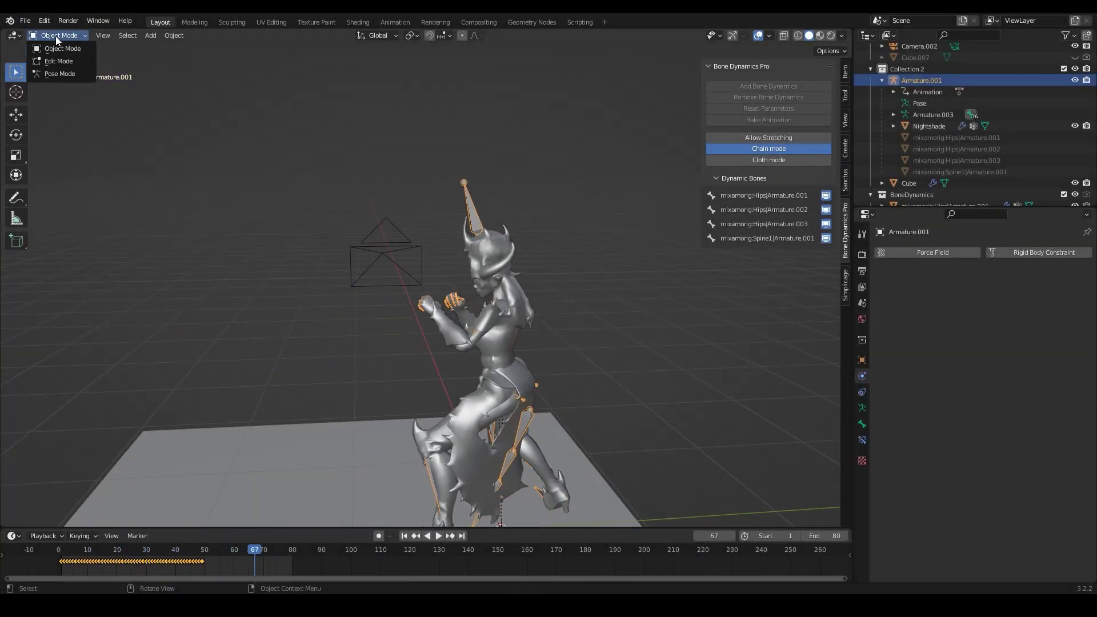
click(49, 72)
middle_drag(344, 157, 665, 221)
key(space)
key(a)
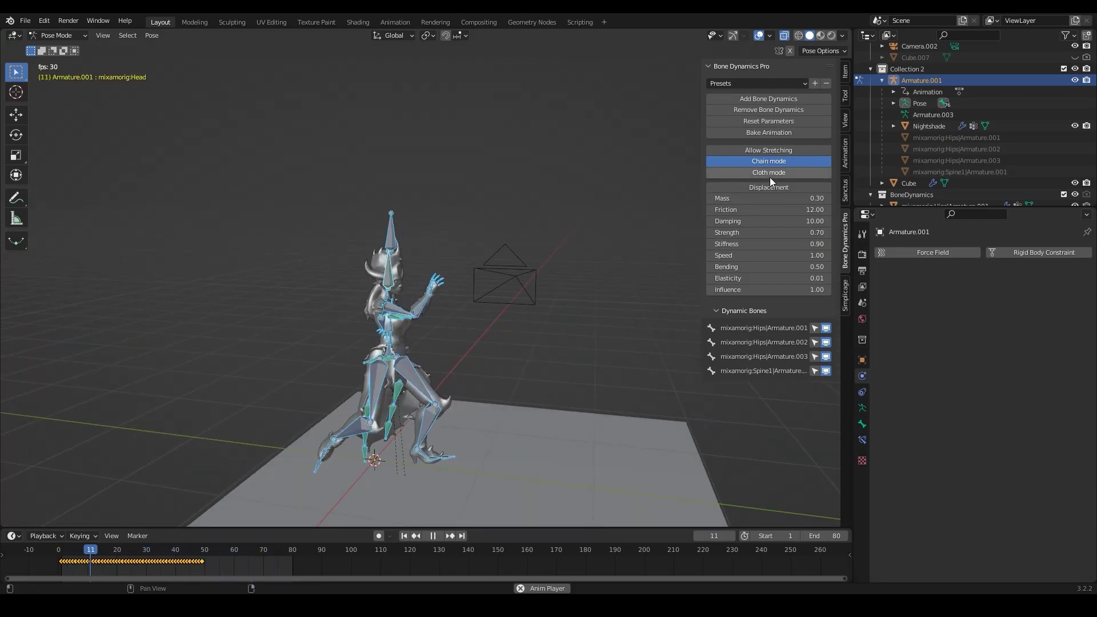
click(764, 133)
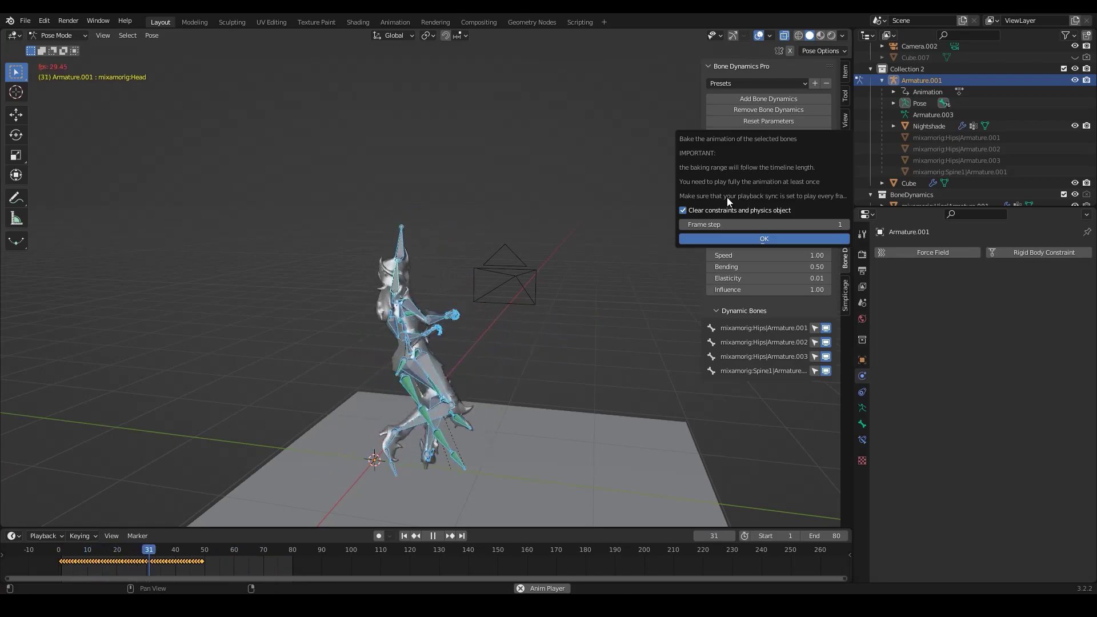
click(766, 239)
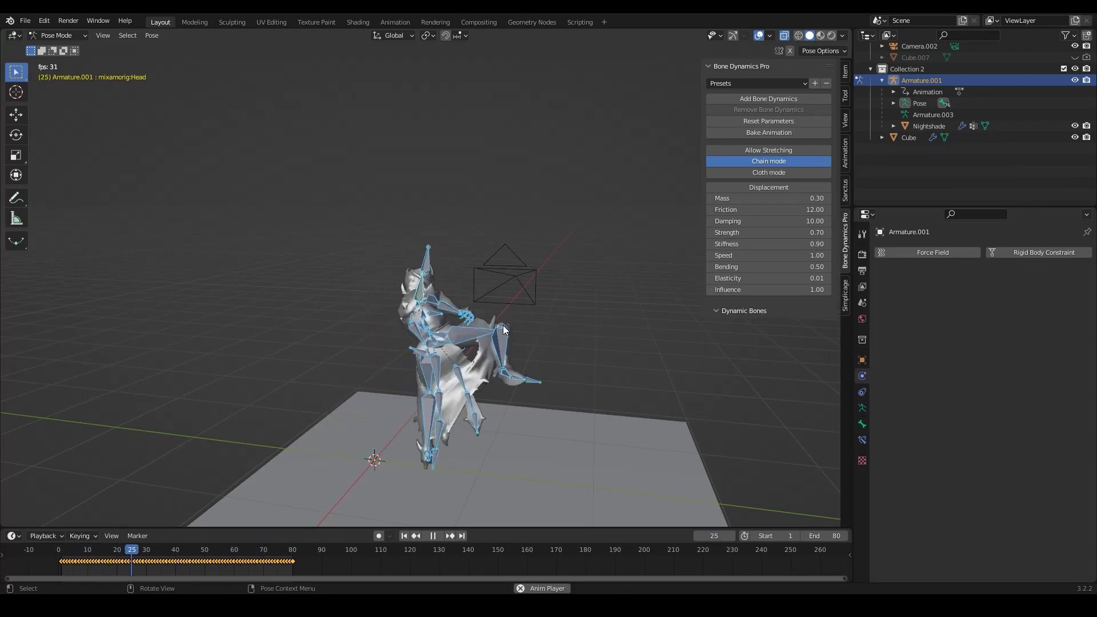
Deselect the bones and play back the baked Nightshade animation
click(563, 334)
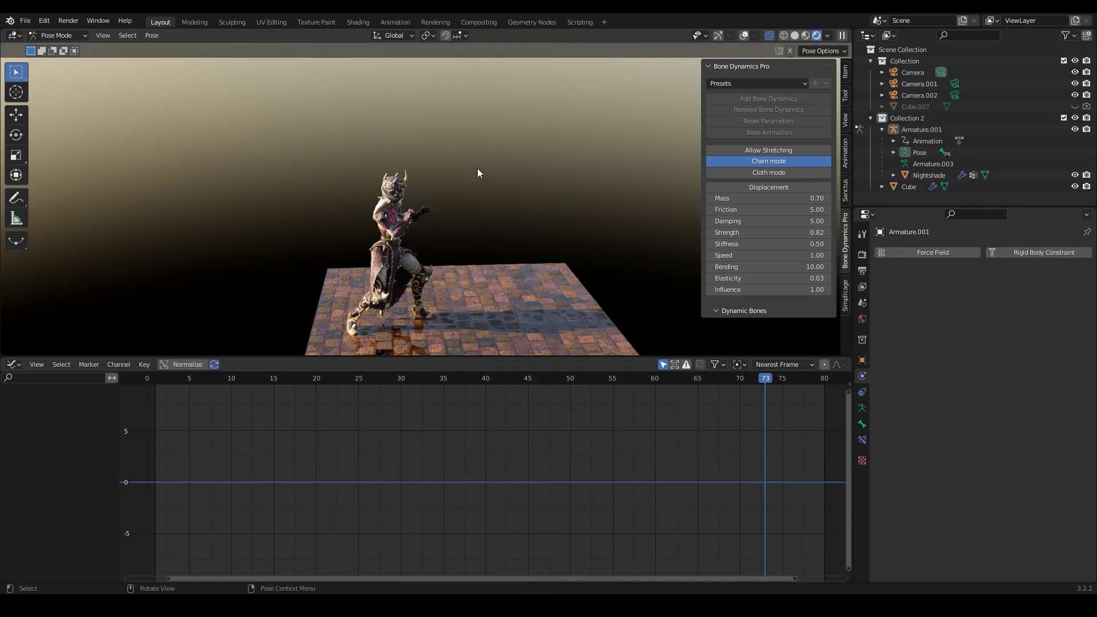
key(space)
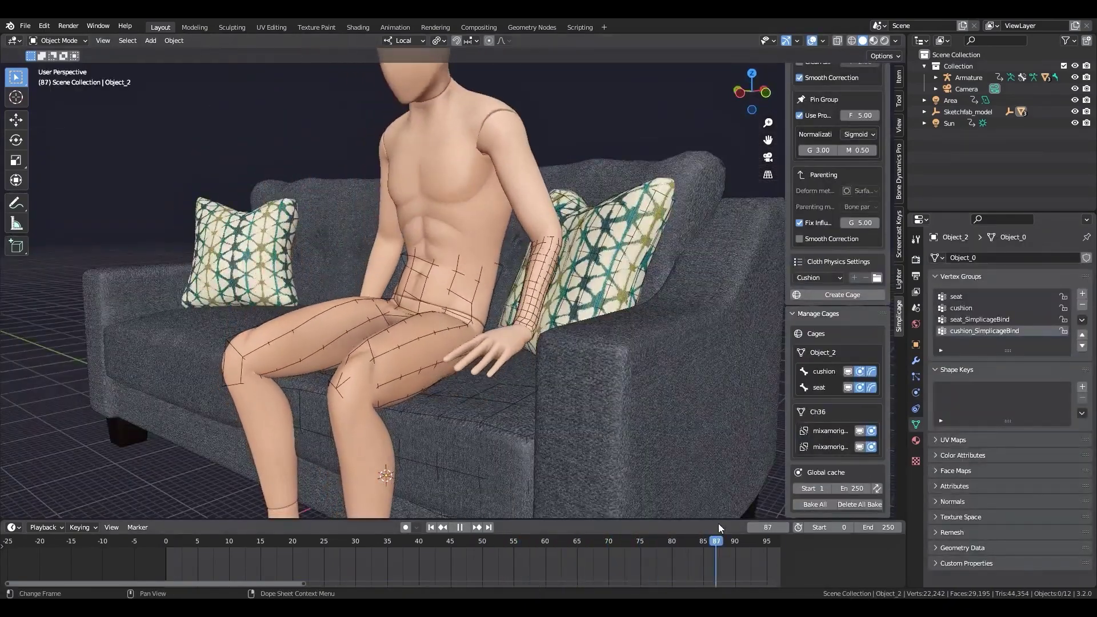
Scrub the timeline to step through the figure sitting down onto the sofa
drag(719, 526, 682, 525)
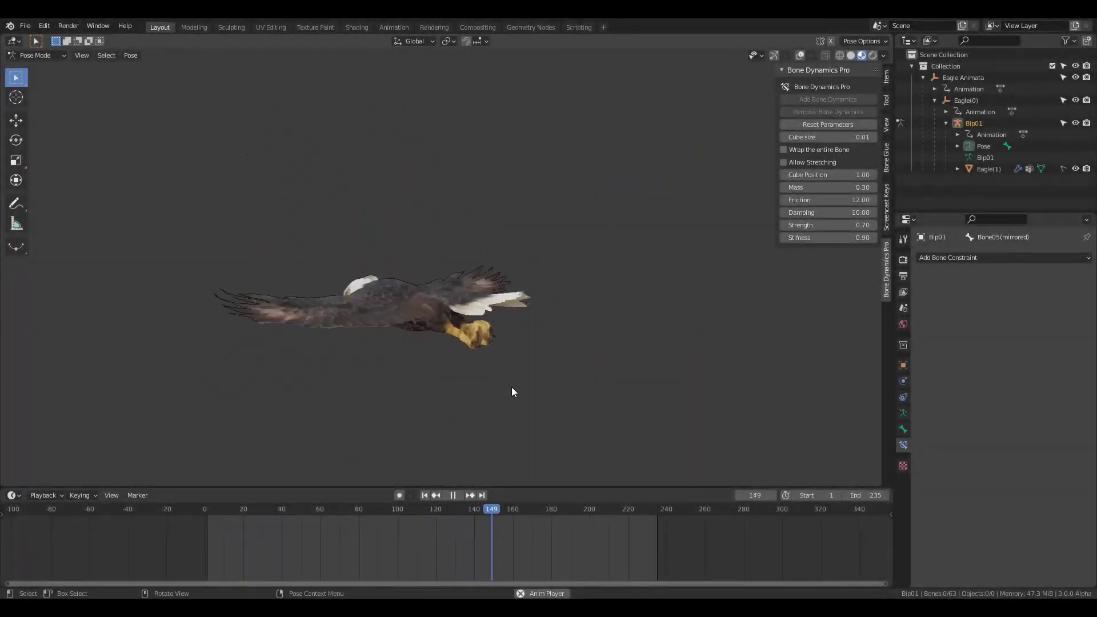
Stop the flying eagle's playback at frame 1 and box-select the left wing bones
middle_drag(511, 392, 643, 318)
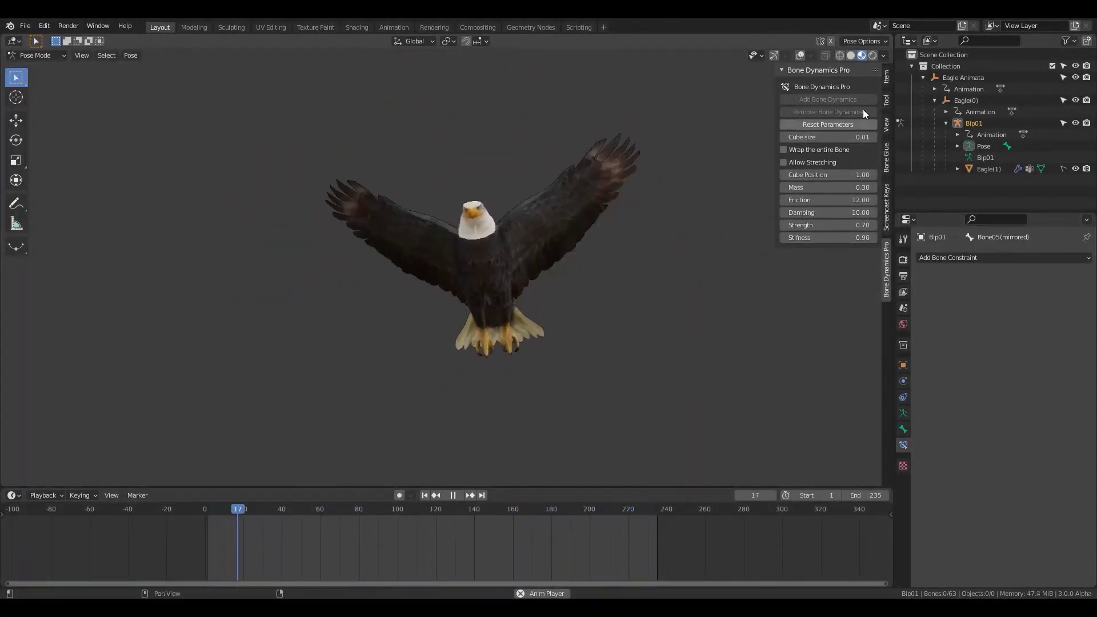
key(space)
click(436, 495)
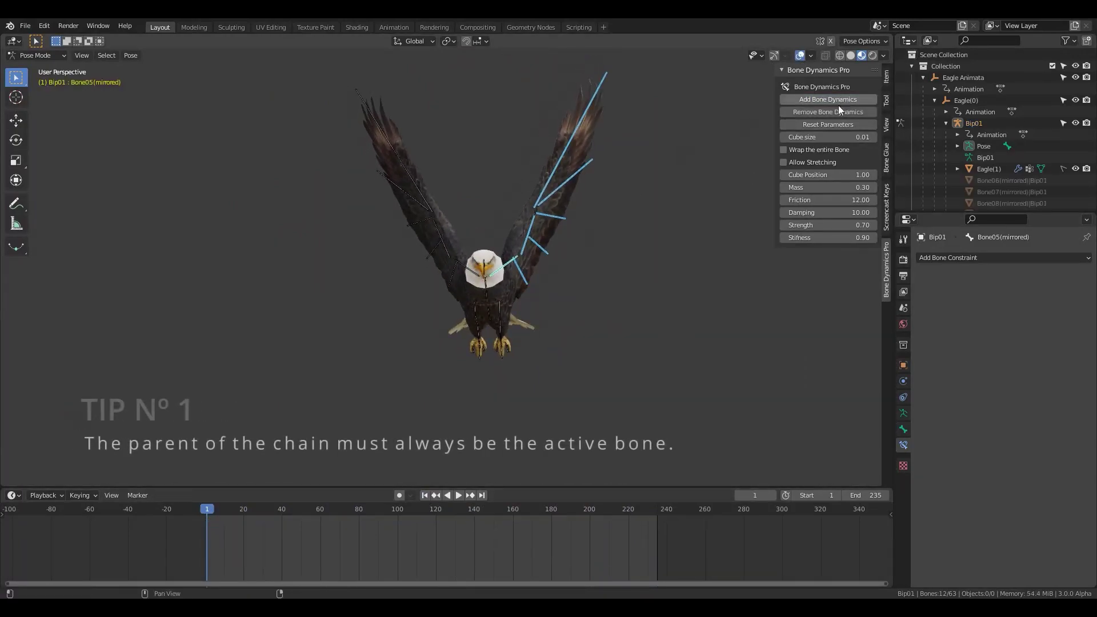
drag(451, 118, 338, 294)
Replay the eagle animation from frame 1, select a leg bone, and stop at frame 183
key(shift+Left)
key(space)
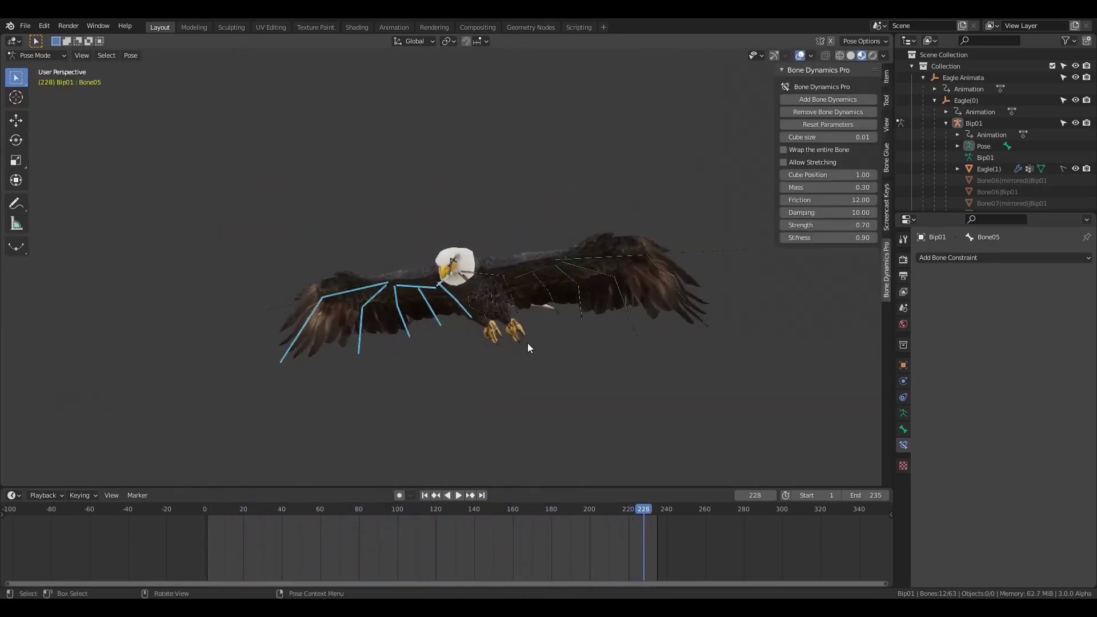
key(shift+Left)
shift+click(432, 308)
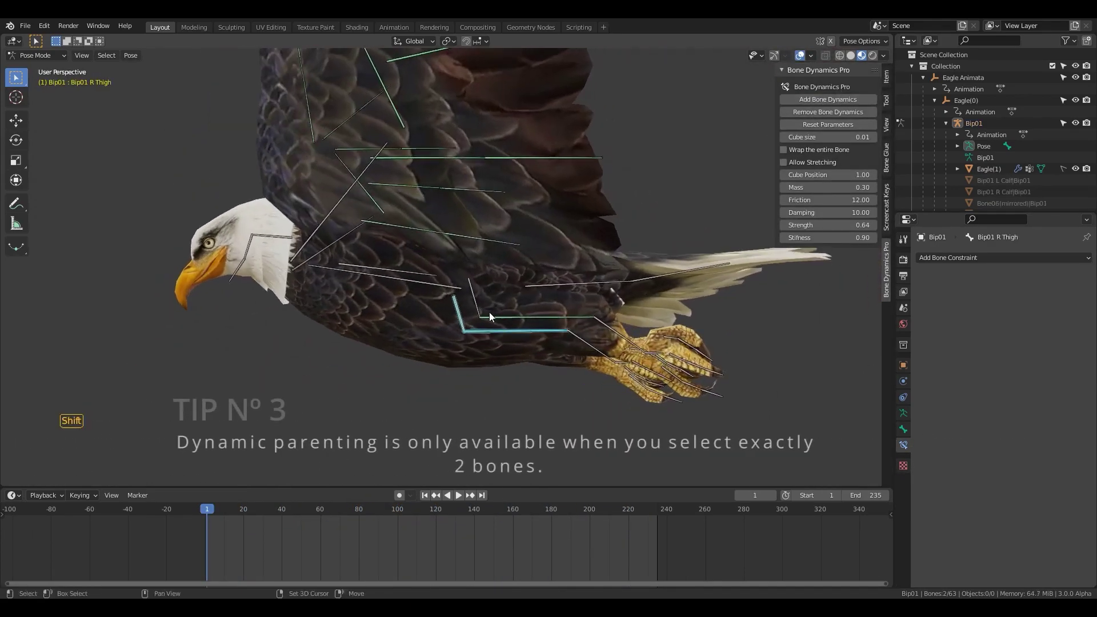
key(space)
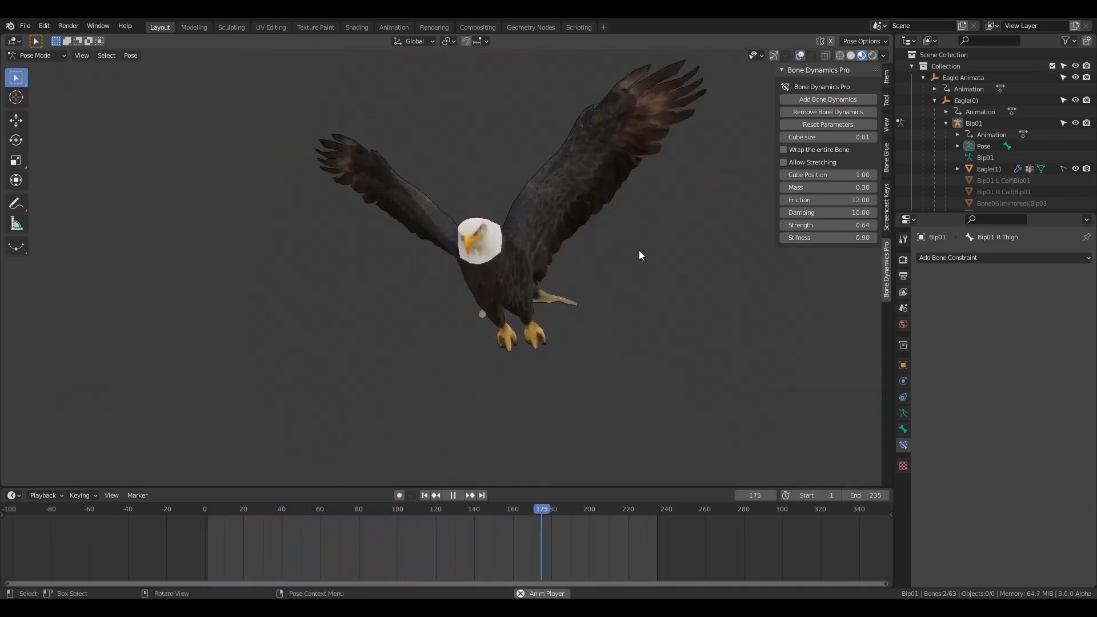
key(space)
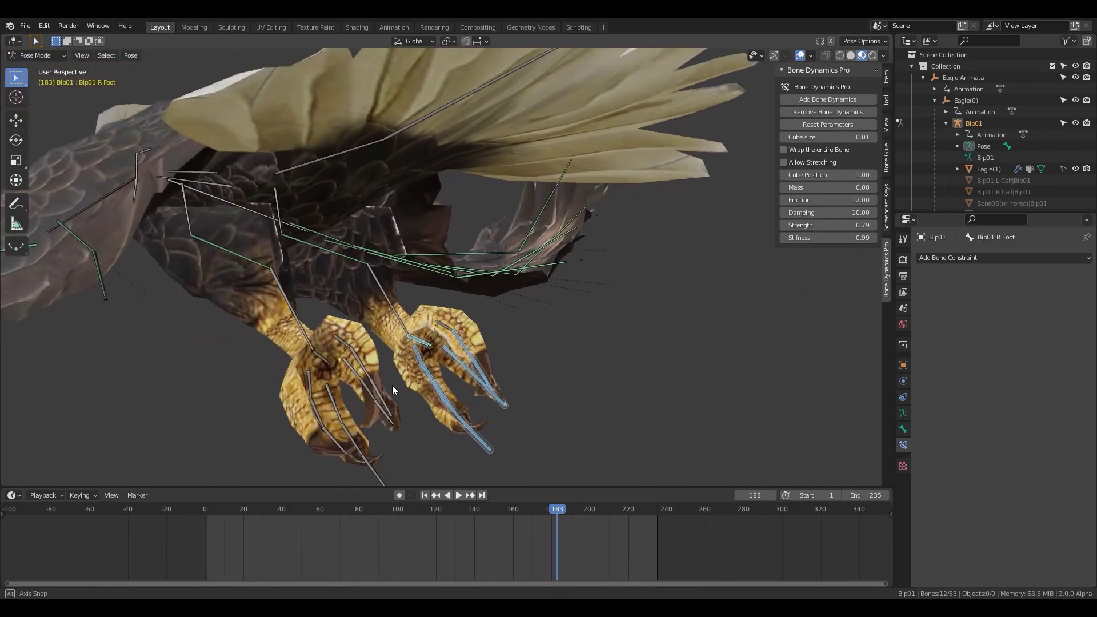